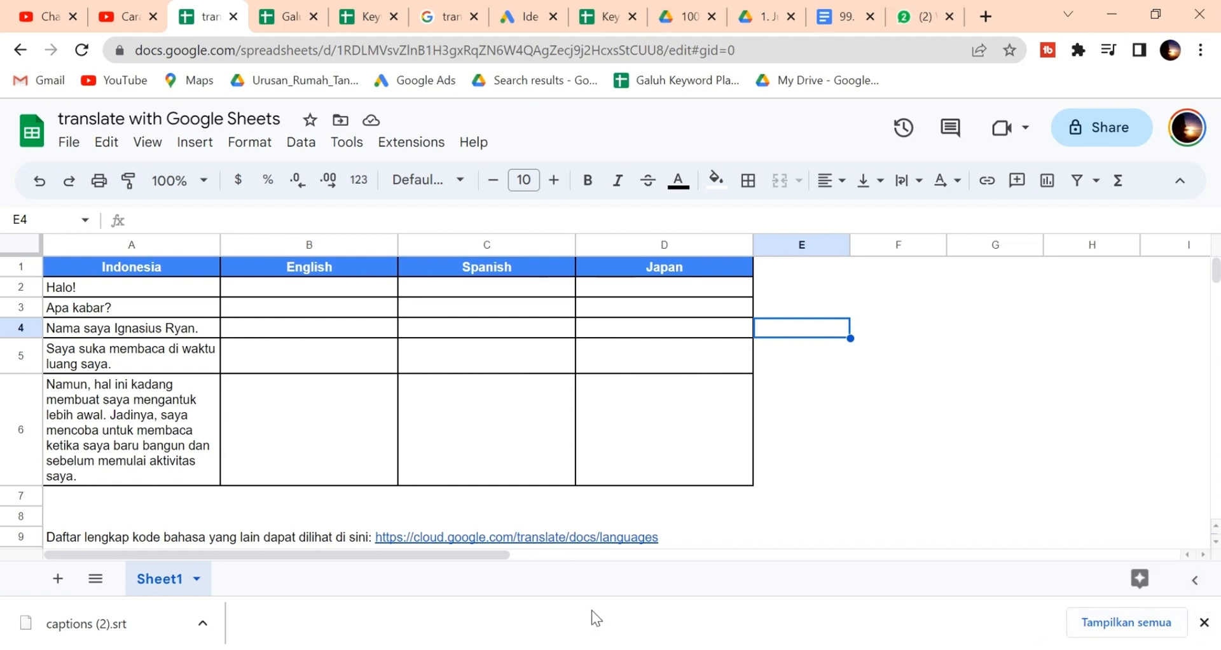
{"action": "left_click", "coordinate": [616, 397]}
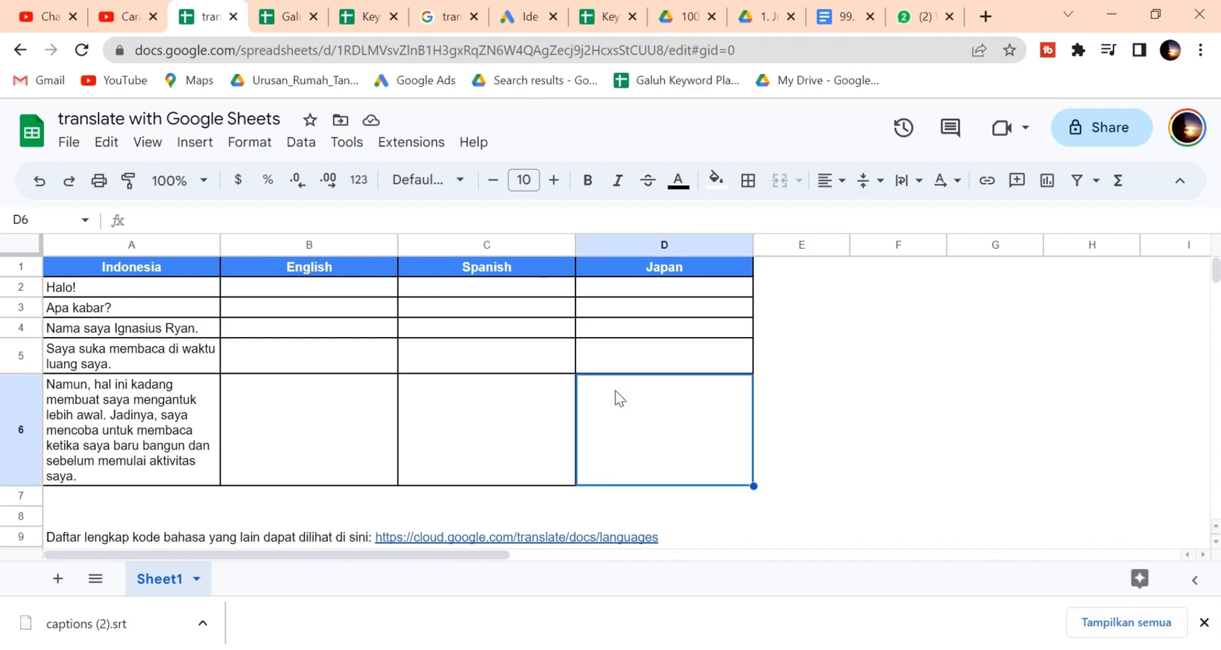
{"action": "left_click", "coordinate": [455, 316]}
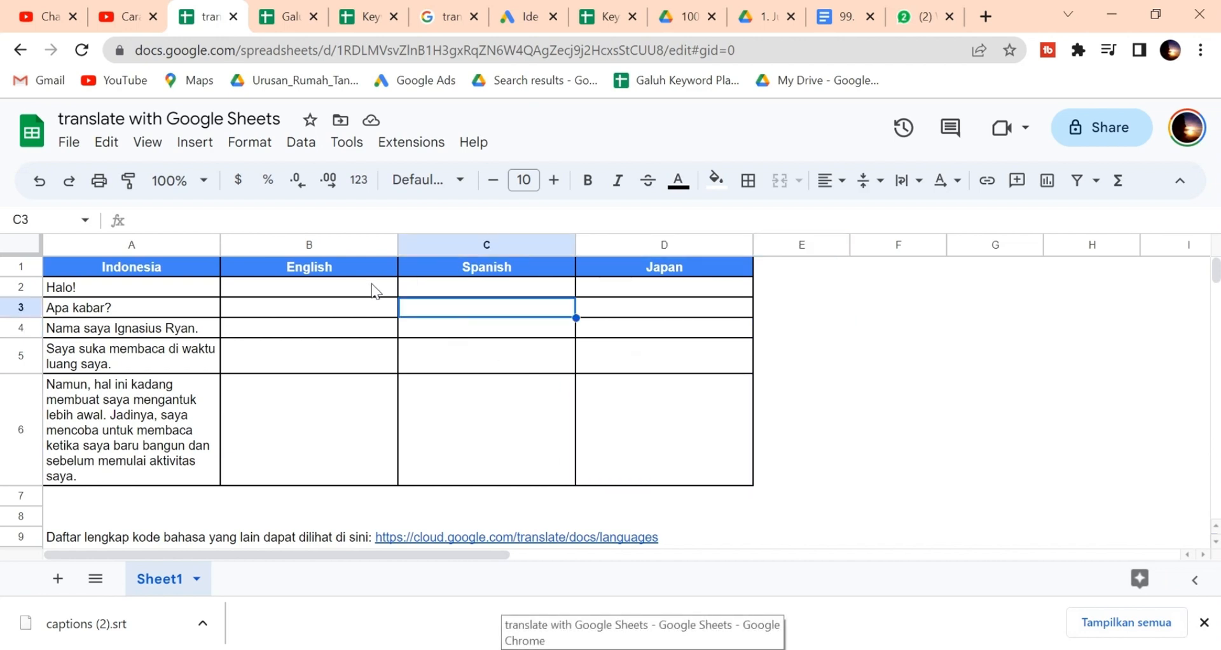
- Enter the formula =GOOGLETRANSLATE(A2,"id","en") in cell B2 to translate the Indonesian greeting into English
{"action": "left_click", "coordinate": [372, 287]}
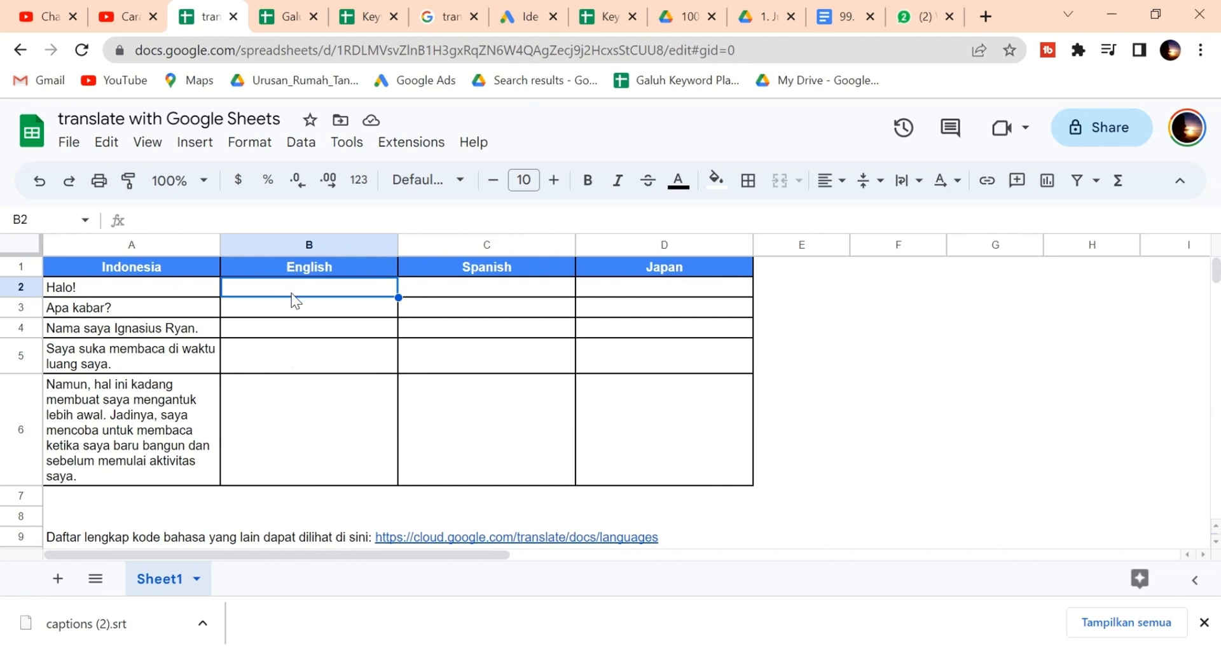
{"action": "type", "text": "="}
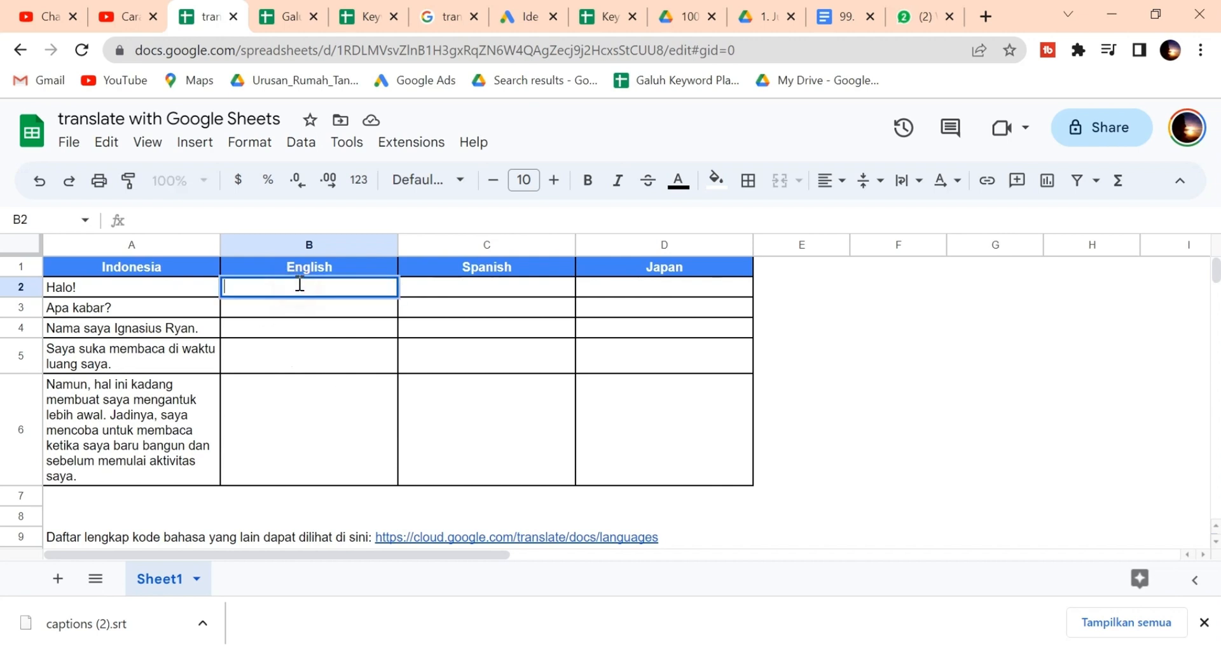
{"action": "type", "text": "go"}
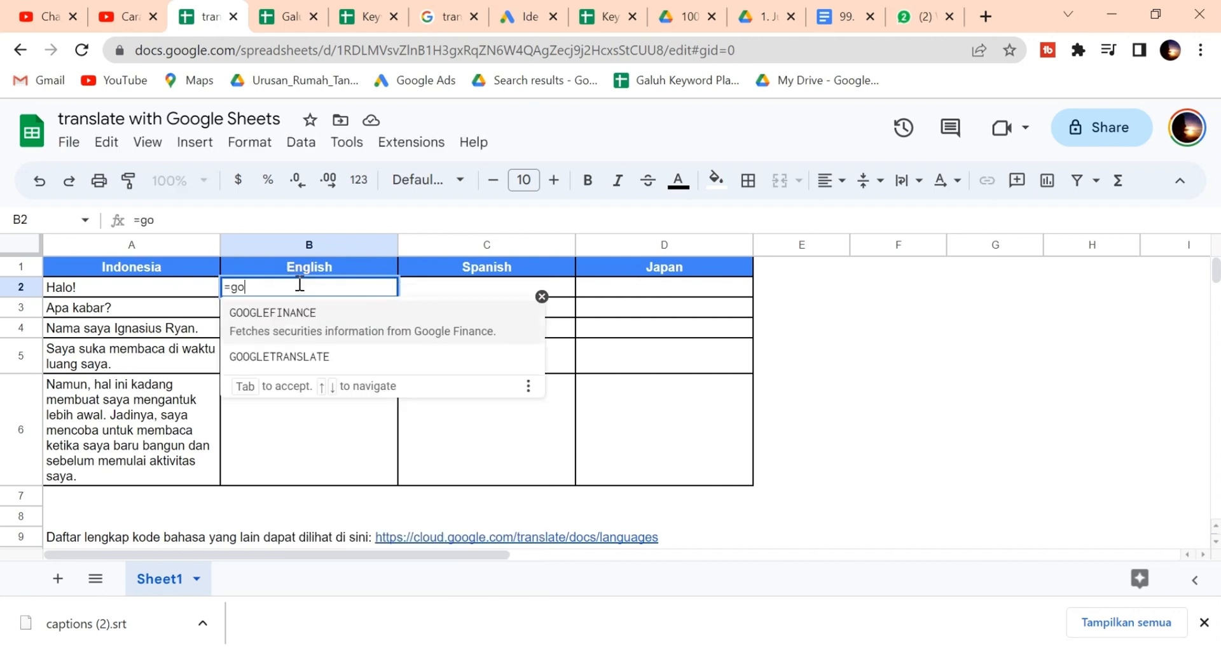
{"action": "type", "text": "ogletr"}
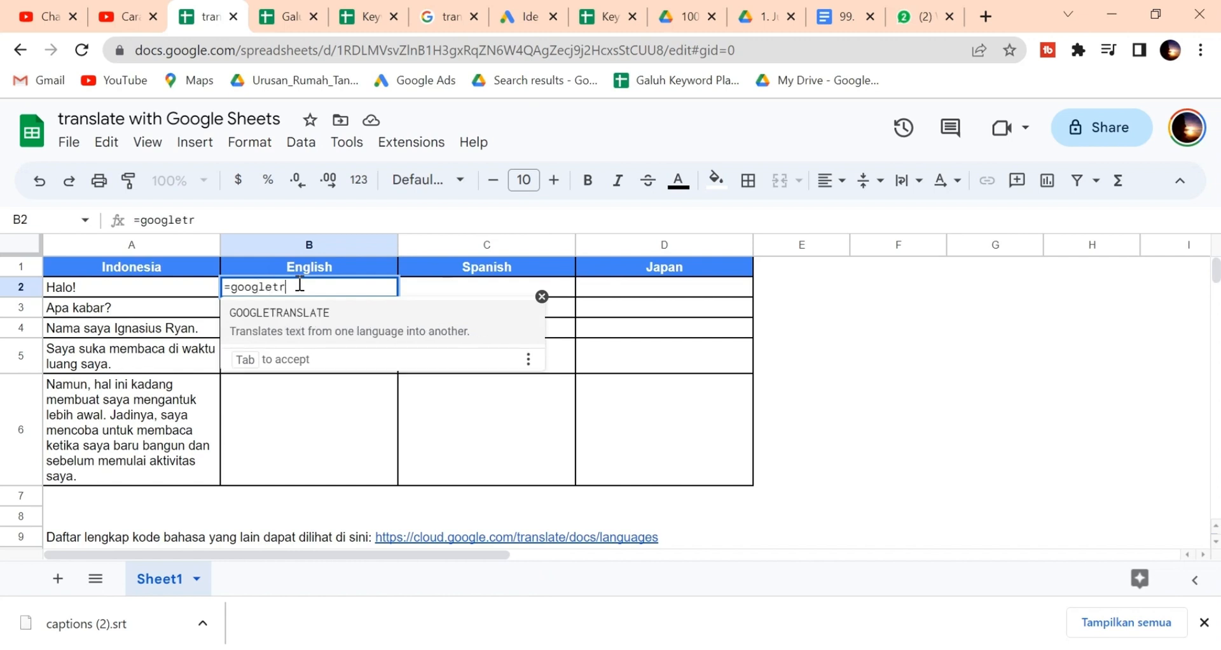
{"action": "left_click", "coordinate": [284, 324]}
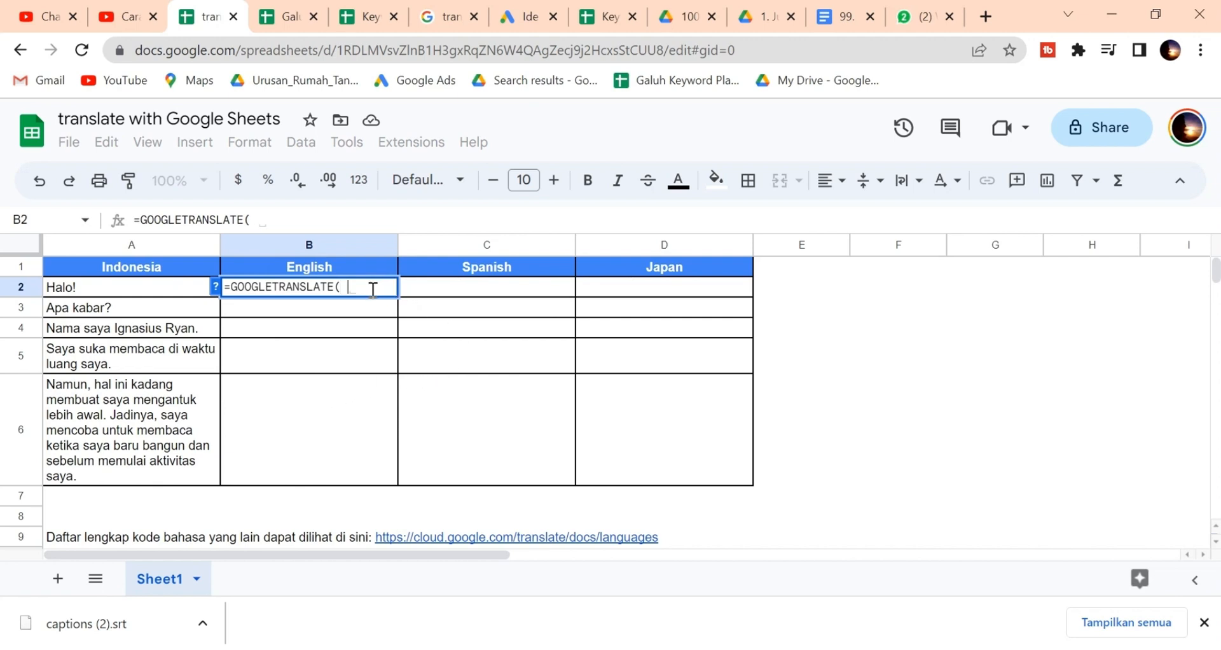
{"action": "key", "text": "BackSpace"}
{"action": "left_click", "coordinate": [141, 296]}
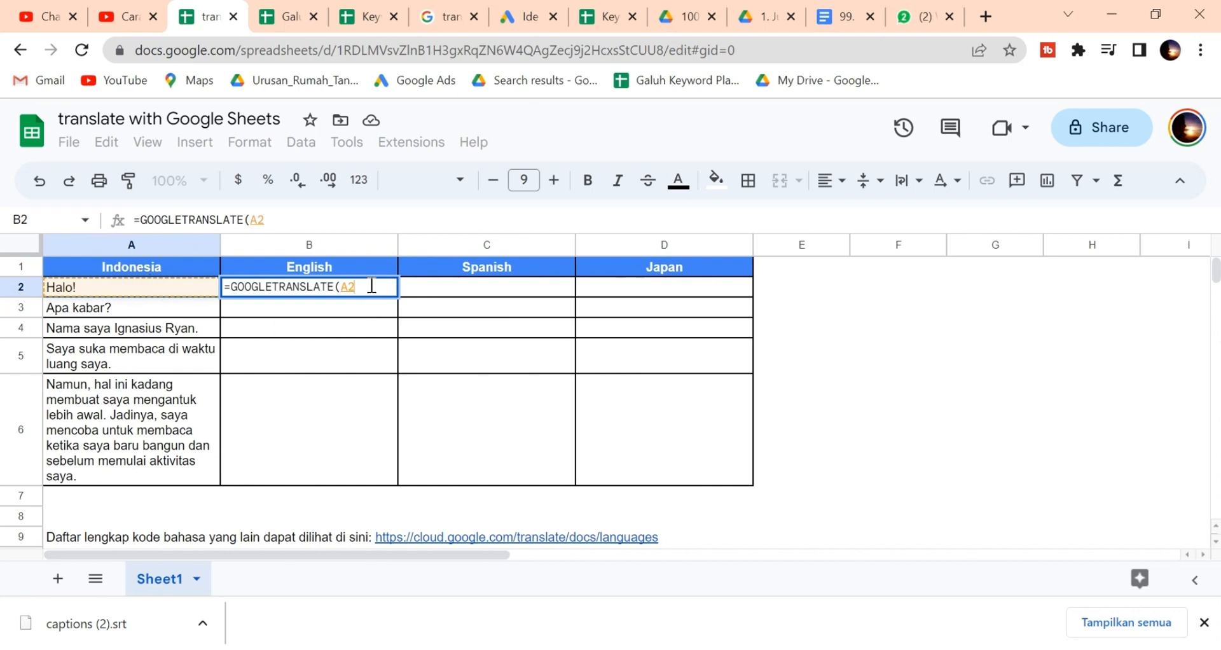
{"action": "type", "text": ","}
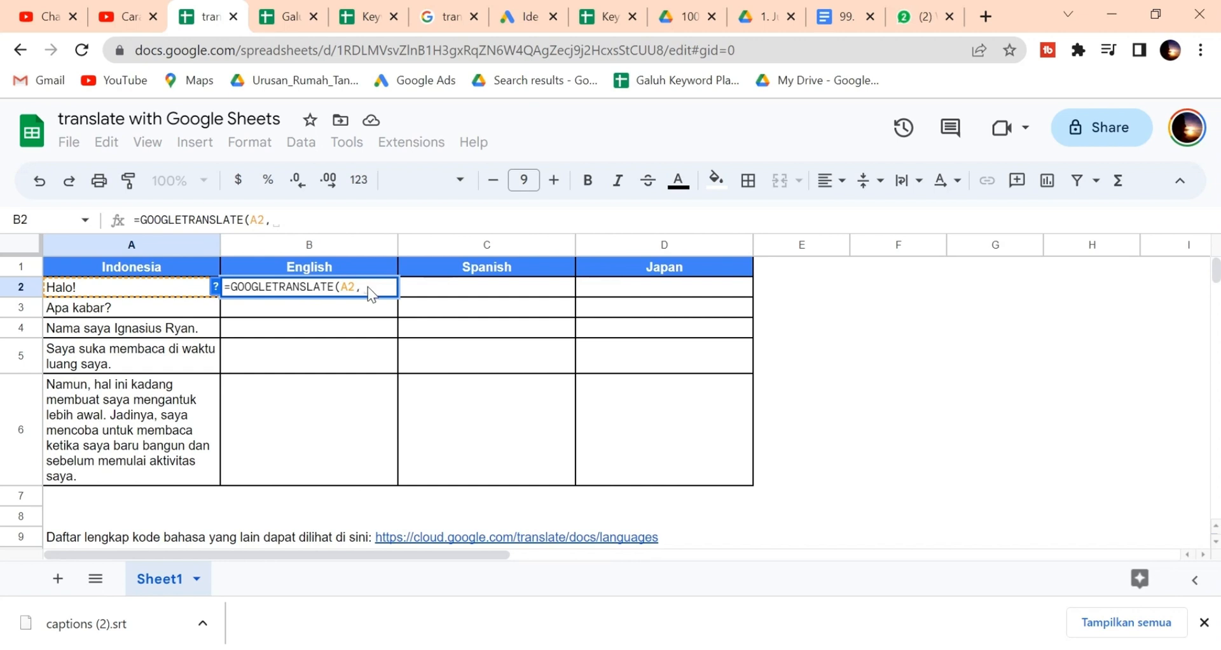
{"action": "type", "text": "\""}
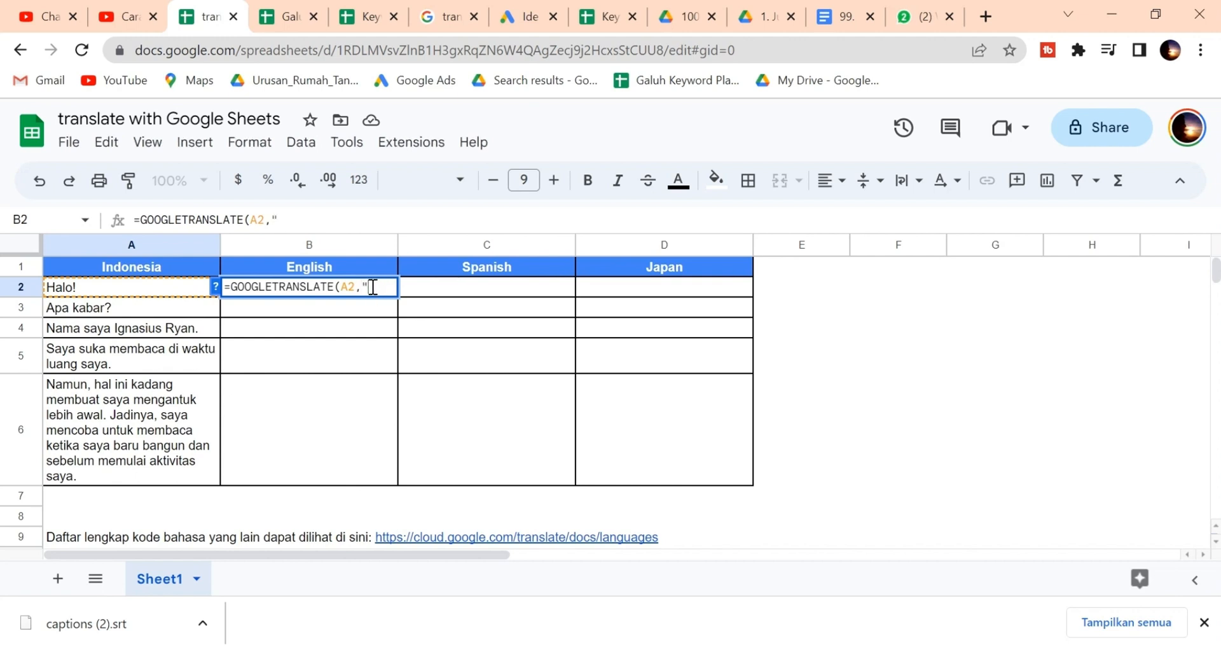
{"action": "type", "text": "id\","}
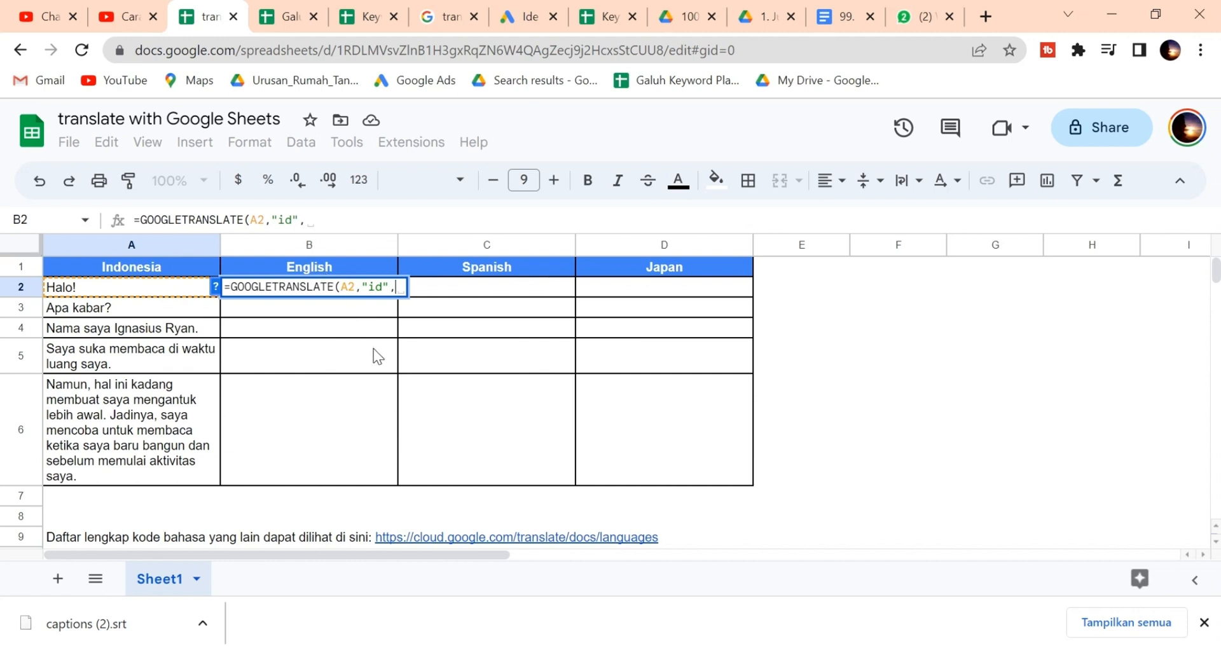
{"action": "type", "text": "\""}
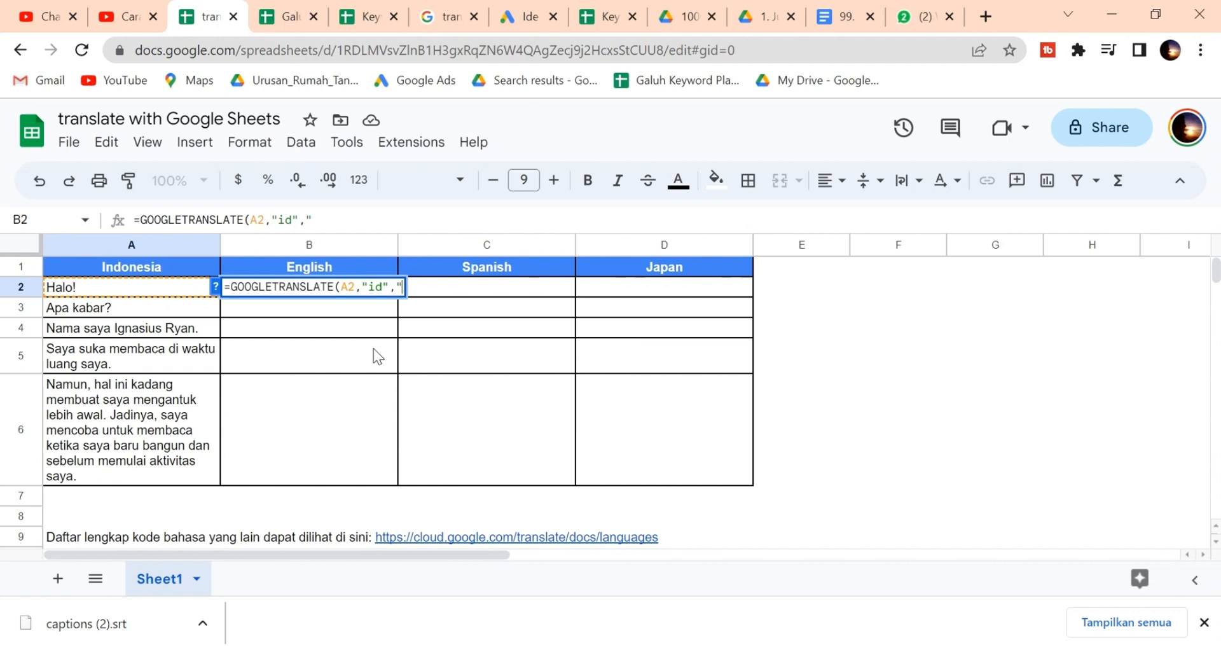
{"action": "type", "text": "en\")"}
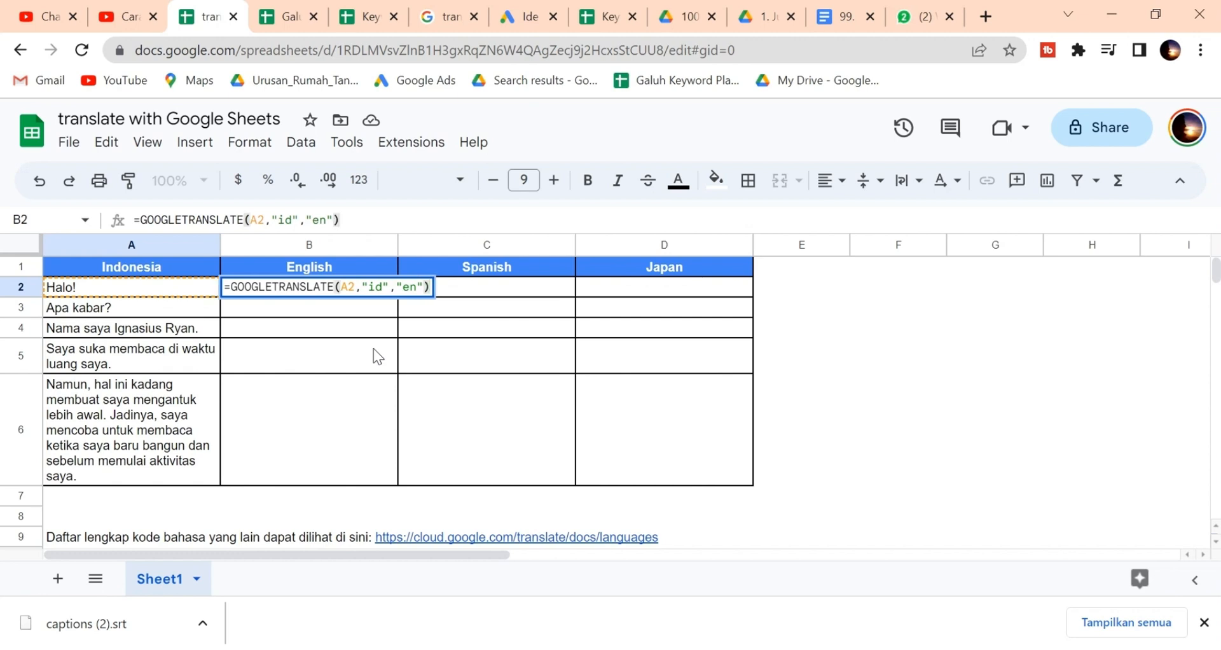
{"action": "key", "text": "Return"}
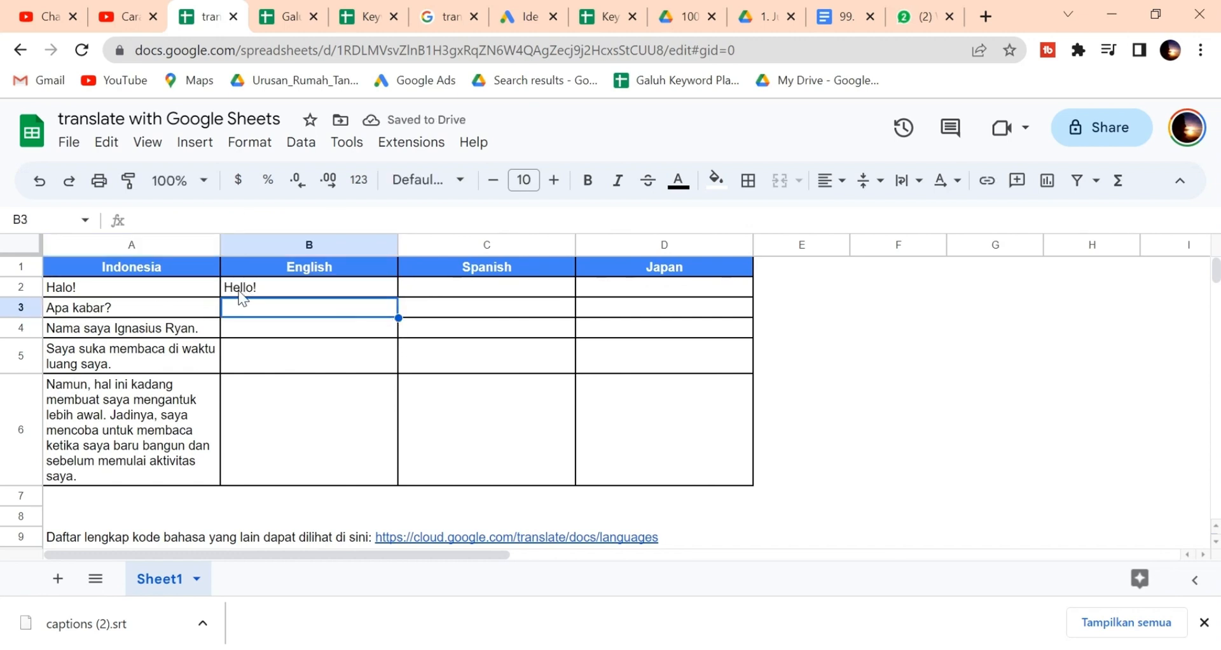
- Fill the English translation formula from B2 down through B6
{"action": "left_click", "coordinate": [267, 284]}
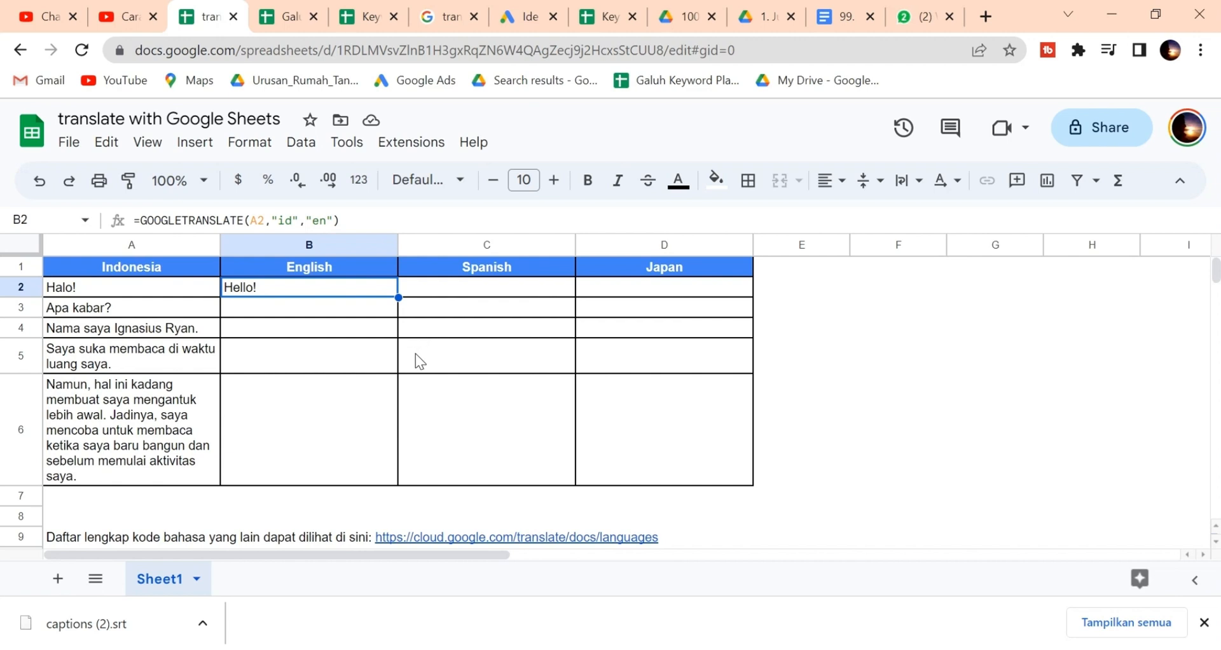
{"action": "left_click", "coordinate": [398, 297]}
{"action": "left_click_drag", "start_coordinate": [398, 297], "coordinate": [389, 479]}
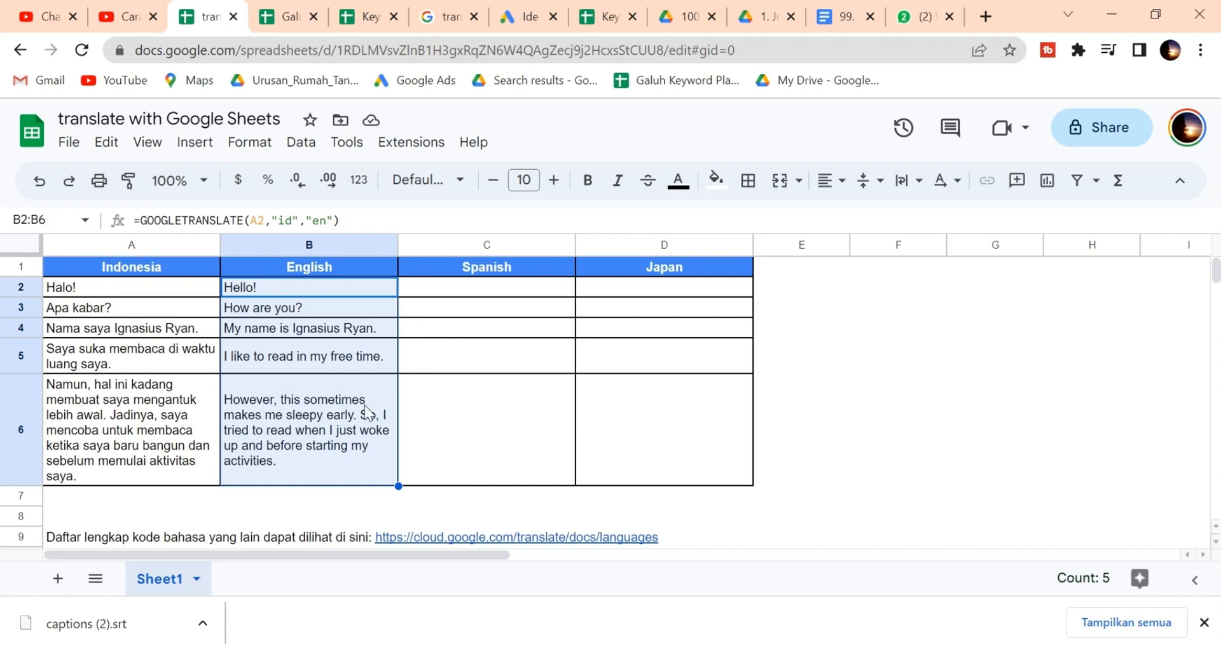
- Replace the full name in the Indonesian sentence in A4 with a different first name, dropping the final period
{"action": "double_click", "coordinate": [131, 331]}
{"action": "left_click", "coordinate": [196, 326]}
{"action": "key", "text": "BackSpace"}
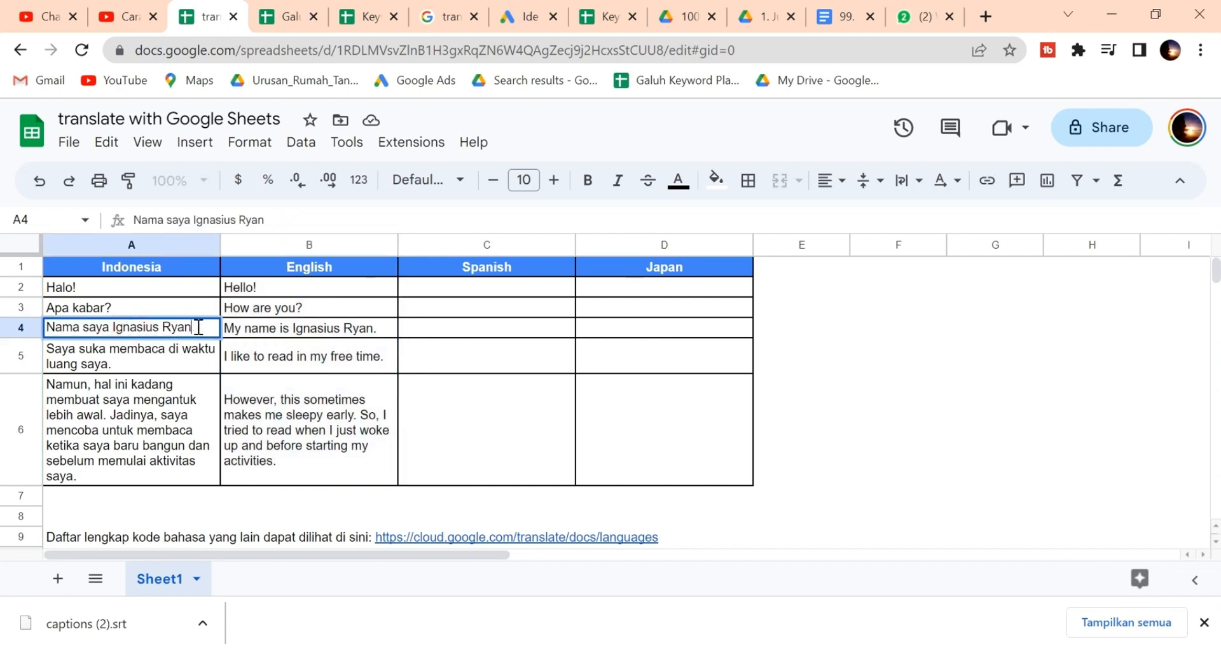
{"action": "key", "text": "BackSpace"}
{"action": "key", "text": "BackSpace"}
{"action": "key", "text": "BackSpace"}
{"action": "key", "text": "BackSpace"}
{"action": "key", "text": "BackSpace"}
{"action": "key", "text": "BackSpace"}
{"action": "key", "text": "BackSpace"}
{"action": "key", "text": "BackSpace"}
{"action": "key", "text": "BackSpace"}
{"action": "key", "text": "BackSpace"}
{"action": "key", "text": "BackSpace"}
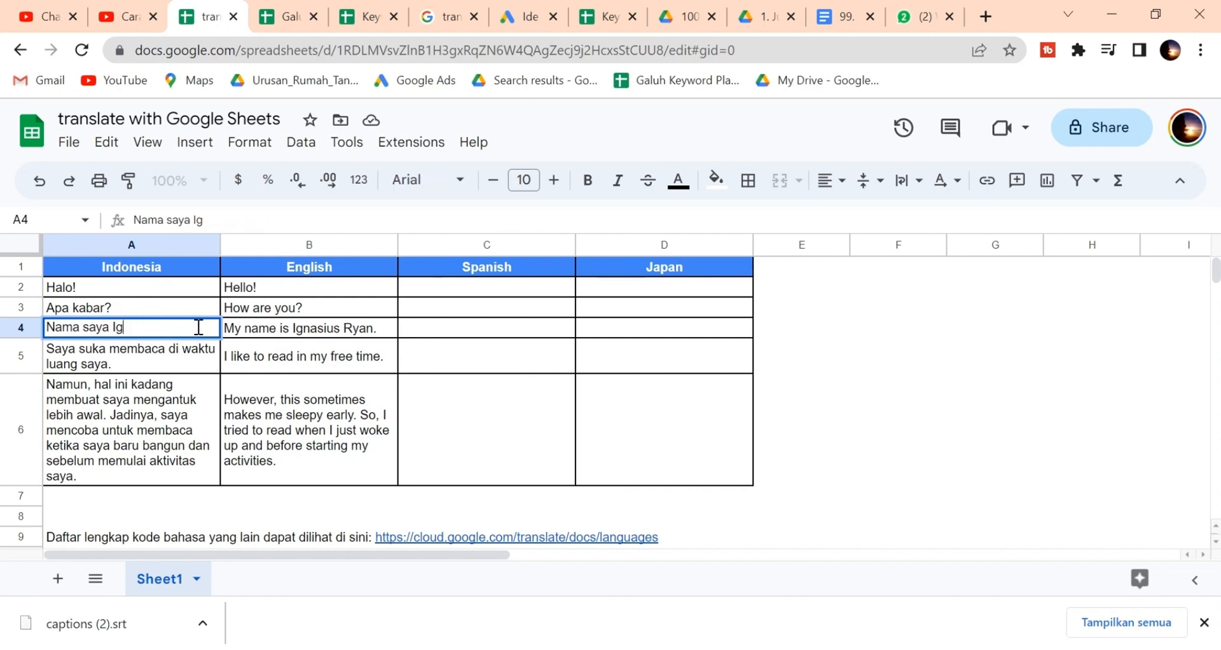
{"action": "key", "text": "BackSpace"}
{"action": "key", "text": "BackSpace"}
{"action": "type", "text": "Leon"}
{"action": "key", "text": "Return"}
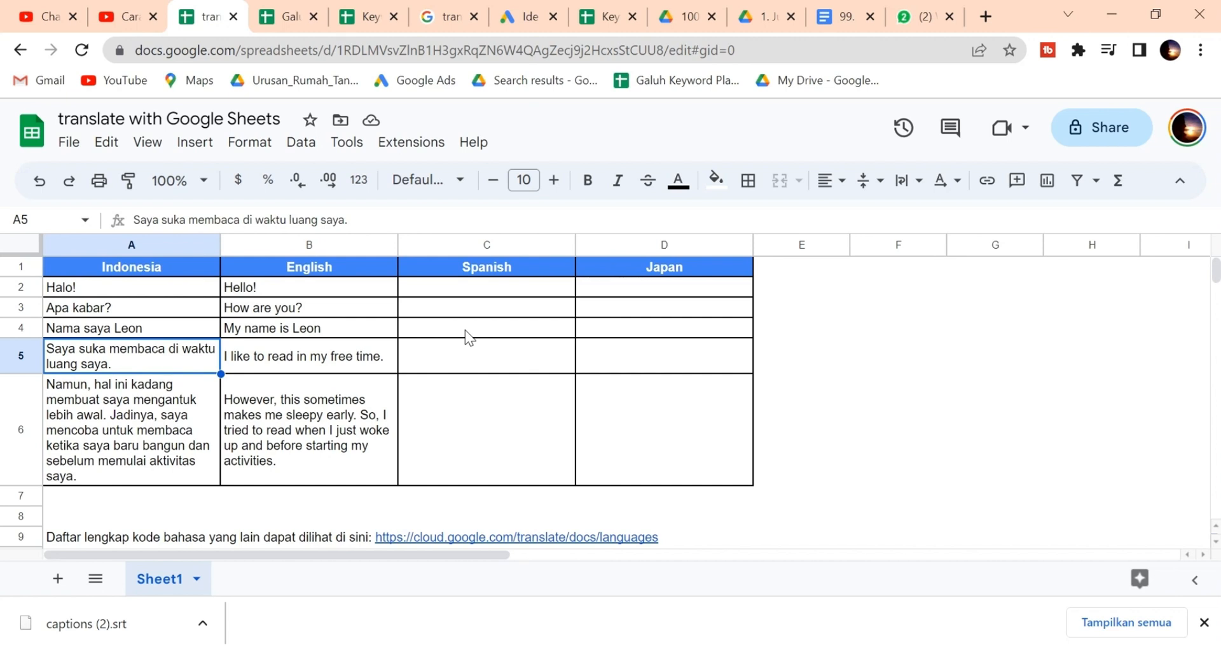
- Enter =GOOGLETRANSLATE(A2,"id","es") in C2 under Spanish and fill it down through C6
{"action": "double_click", "coordinate": [487, 286]}
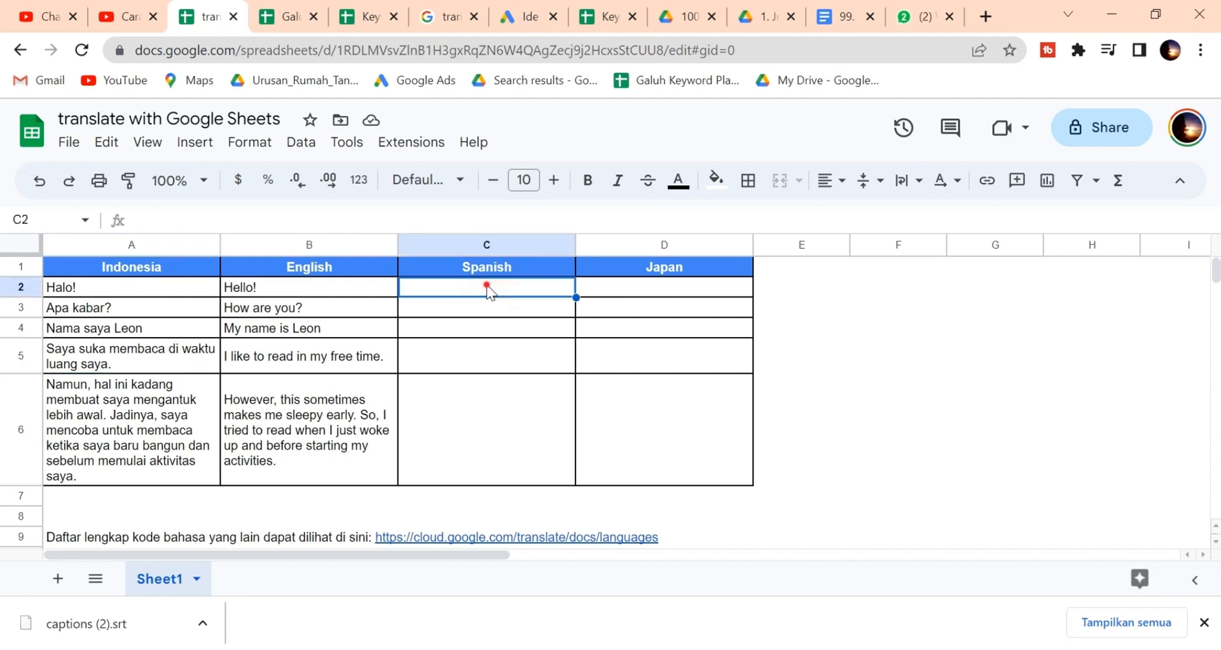
{"action": "type", "text": "=goo"}
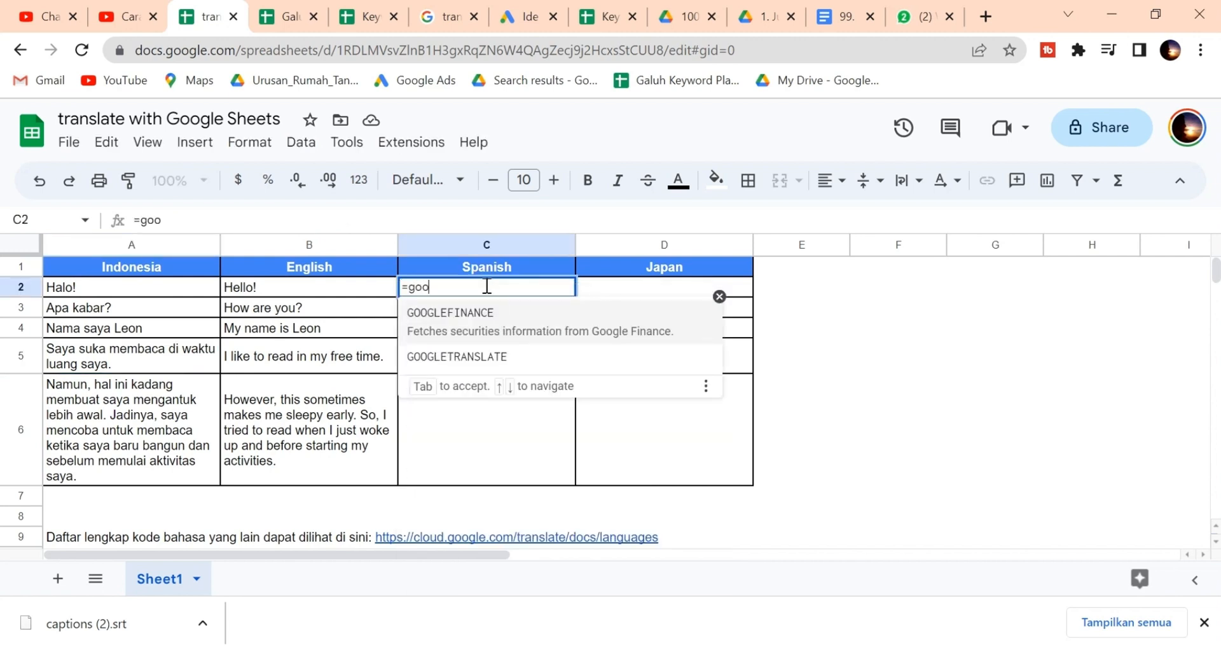
{"action": "left_click", "coordinate": [508, 356]}
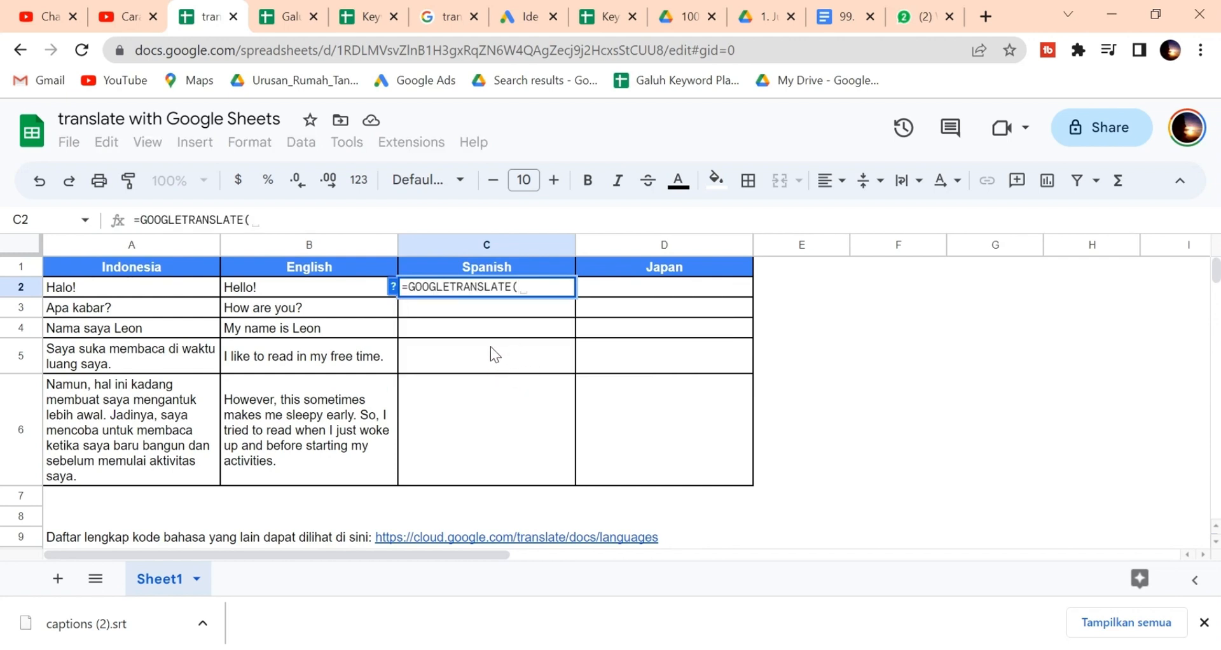
{"action": "left_click", "coordinate": [148, 287]}
{"action": "type", "text": ","}
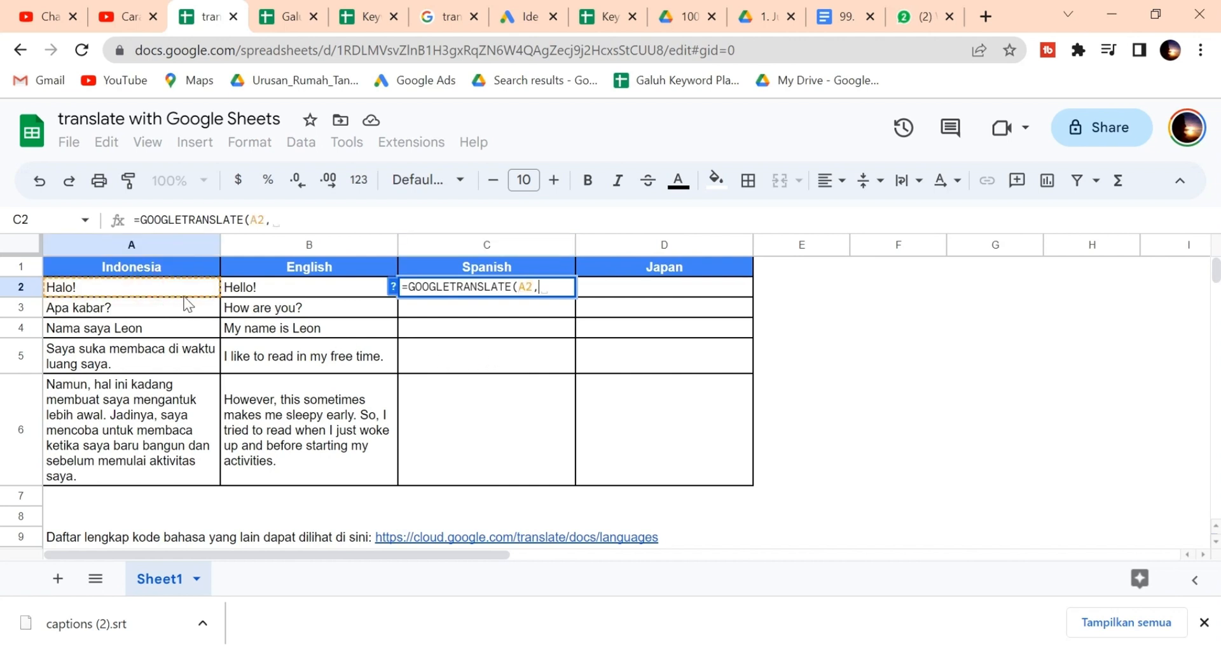
{"action": "type", "text": "\"id"}
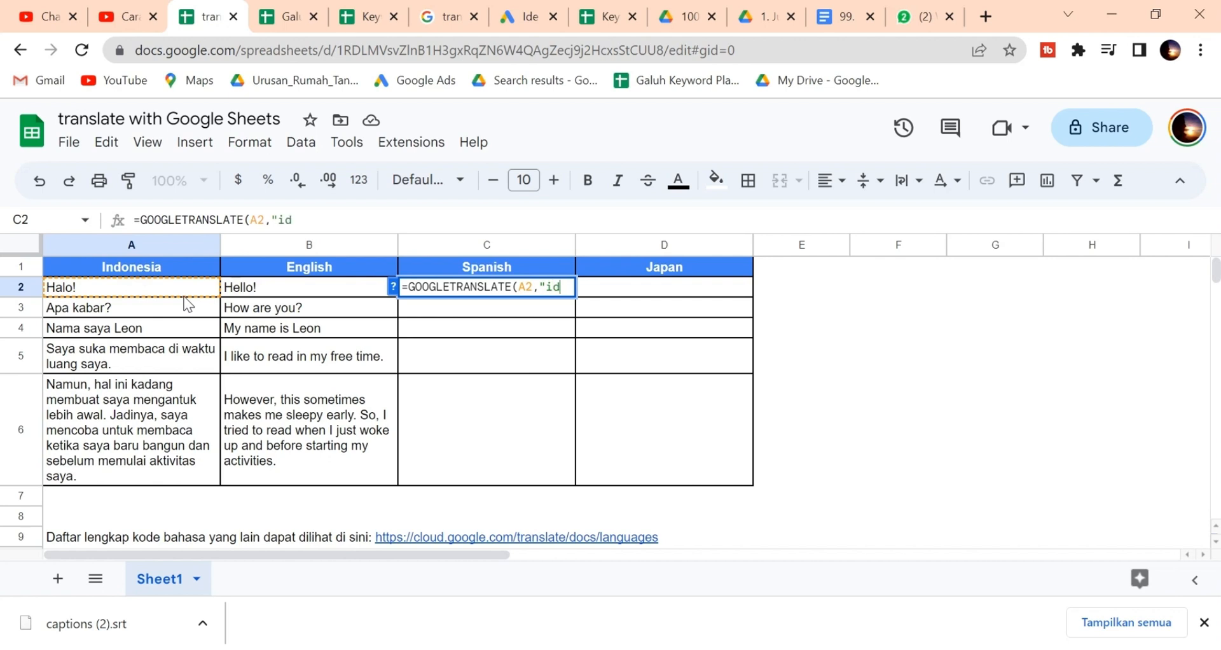
{"action": "type", "text": "\","}
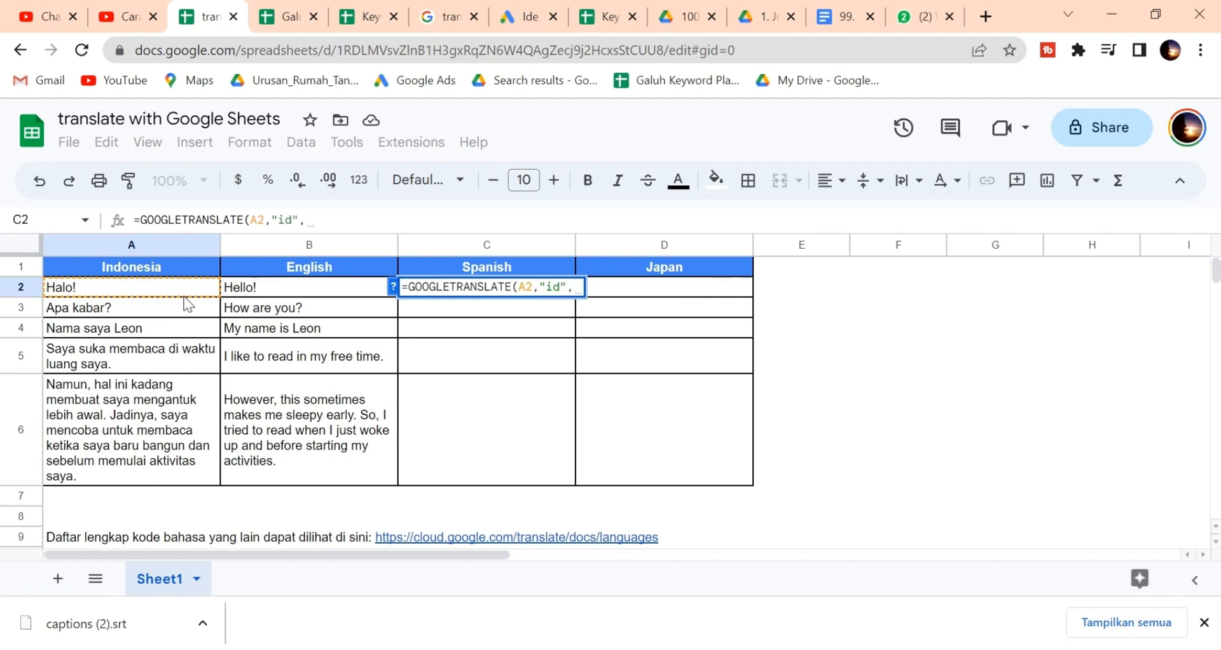
{"action": "type", "text": "\"es\""}
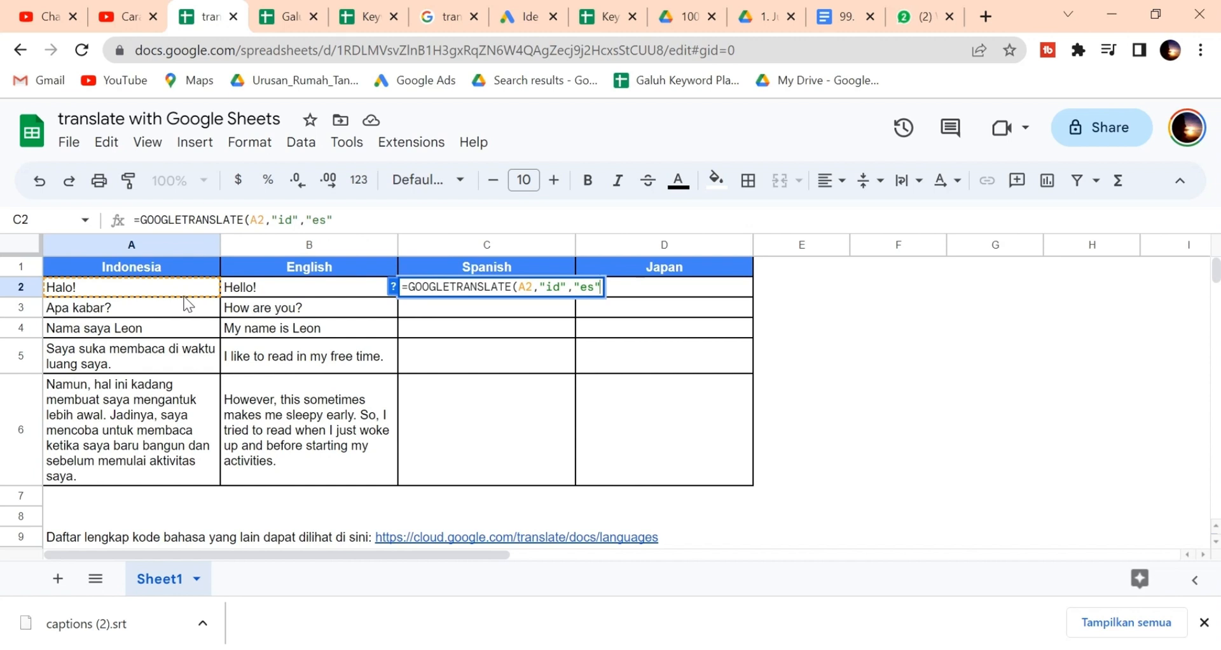
{"action": "type", "text": ")"}
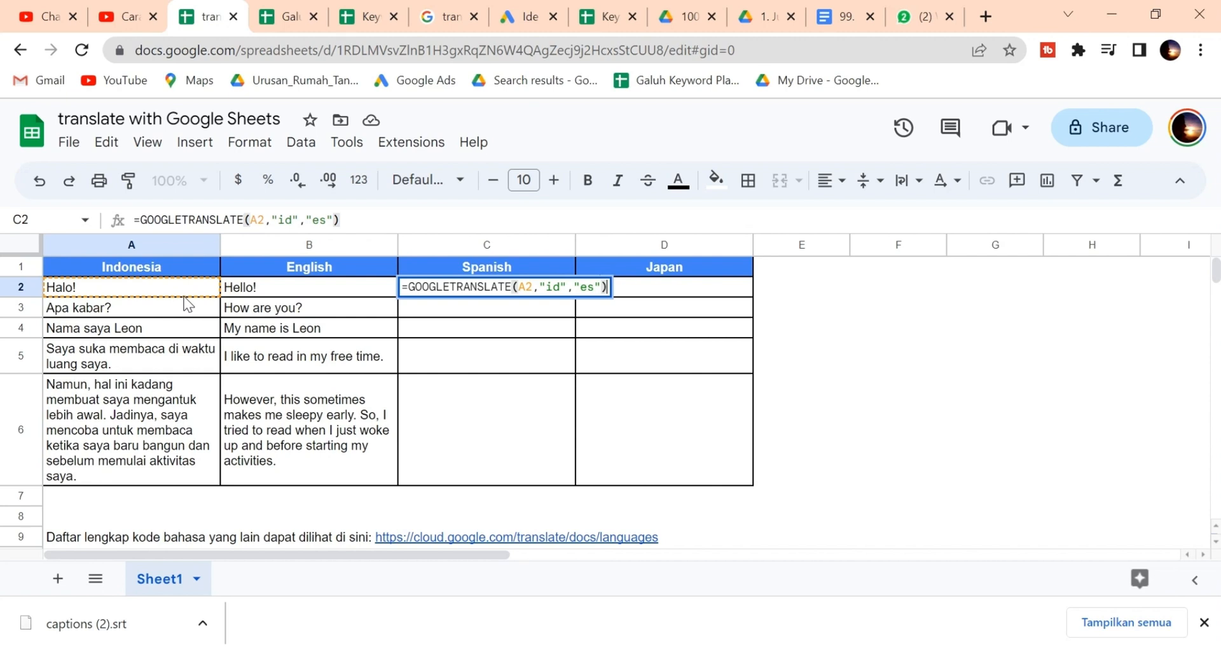
{"action": "key", "text": "Return"}
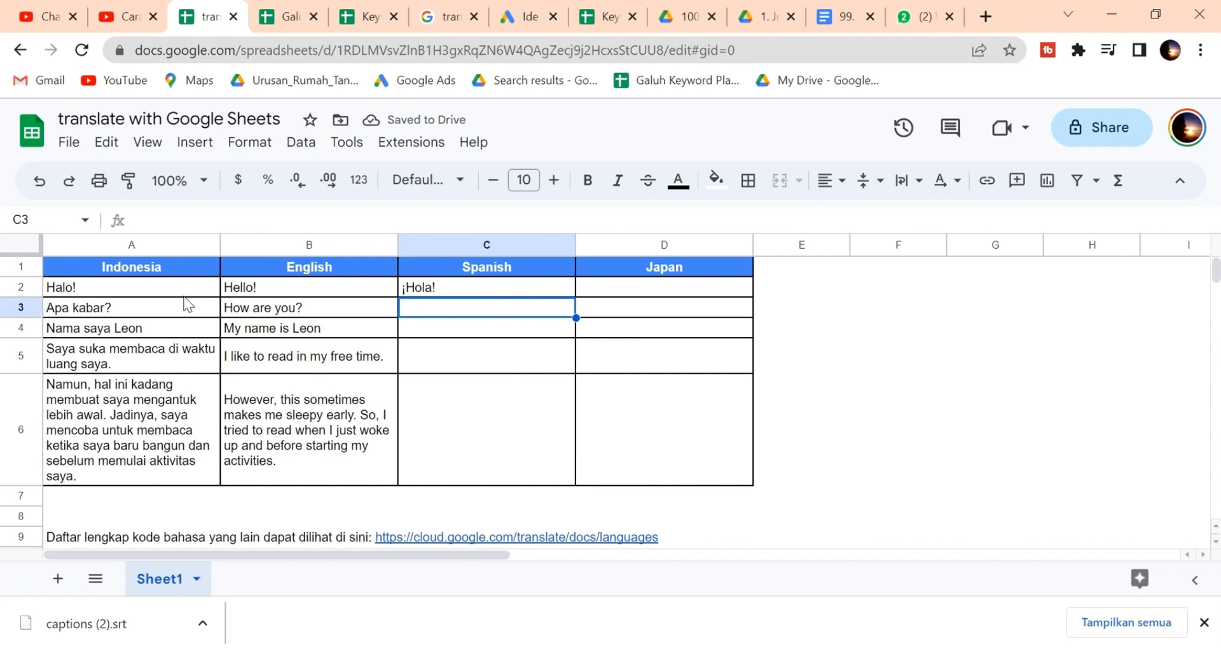
{"action": "left_click", "coordinate": [566, 291]}
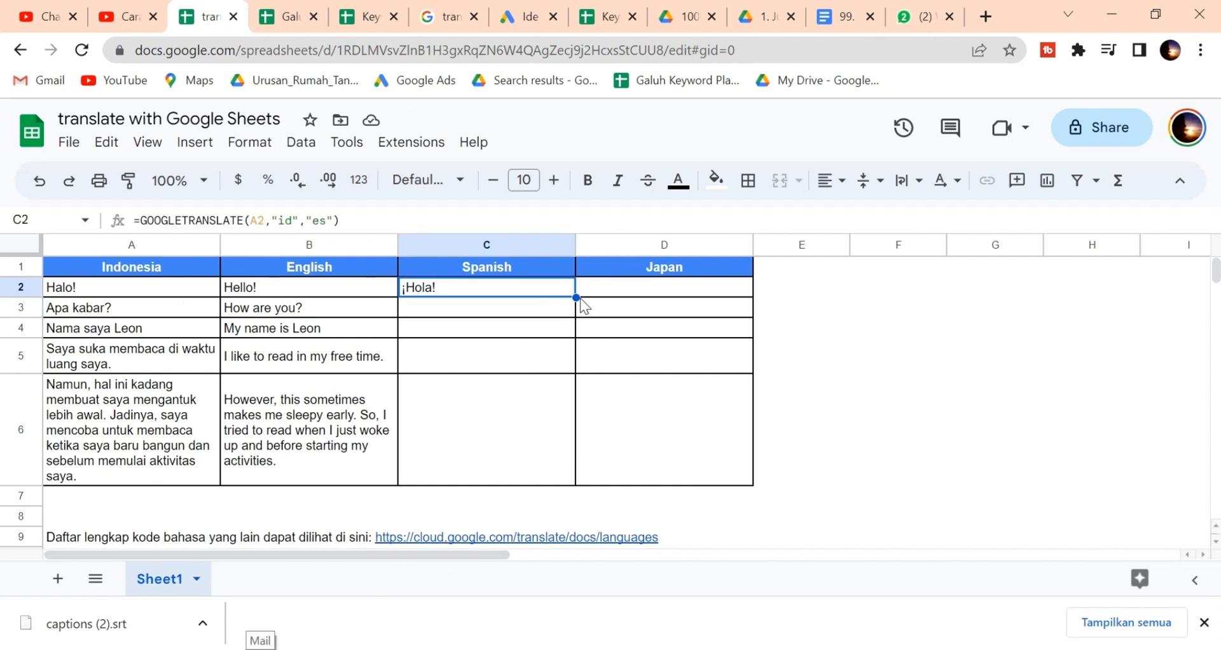
{"action": "left_click_drag", "start_coordinate": [576, 297], "coordinate": [555, 442]}
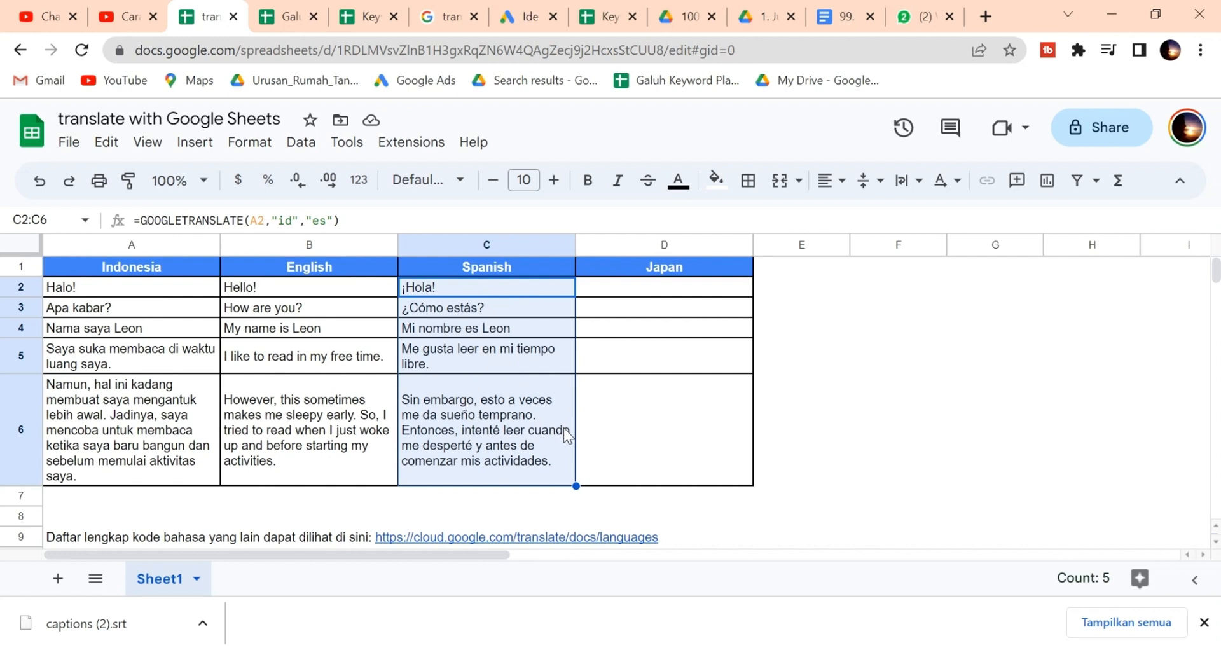
- Enter =GOOGLETRANSLATE(A2,"id","ja") in D2 under Japan to translate the Indonesian greeting into Japanese
{"action": "left_click", "coordinate": [627, 288]}
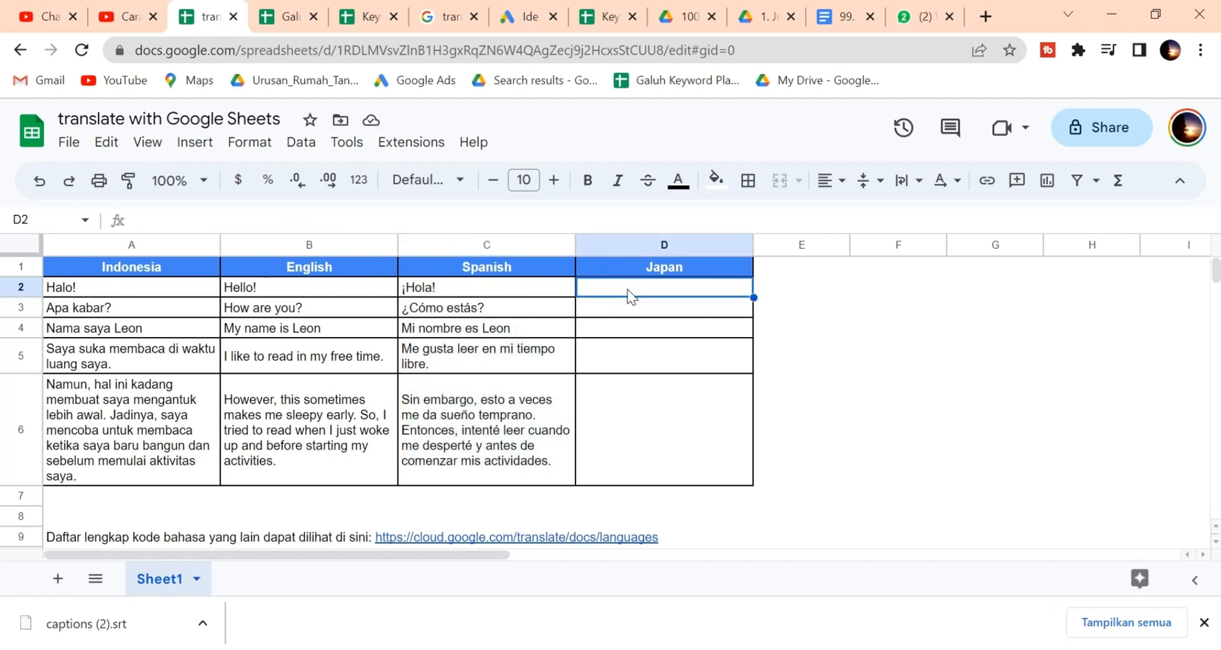
{"action": "type", "text": "=go"}
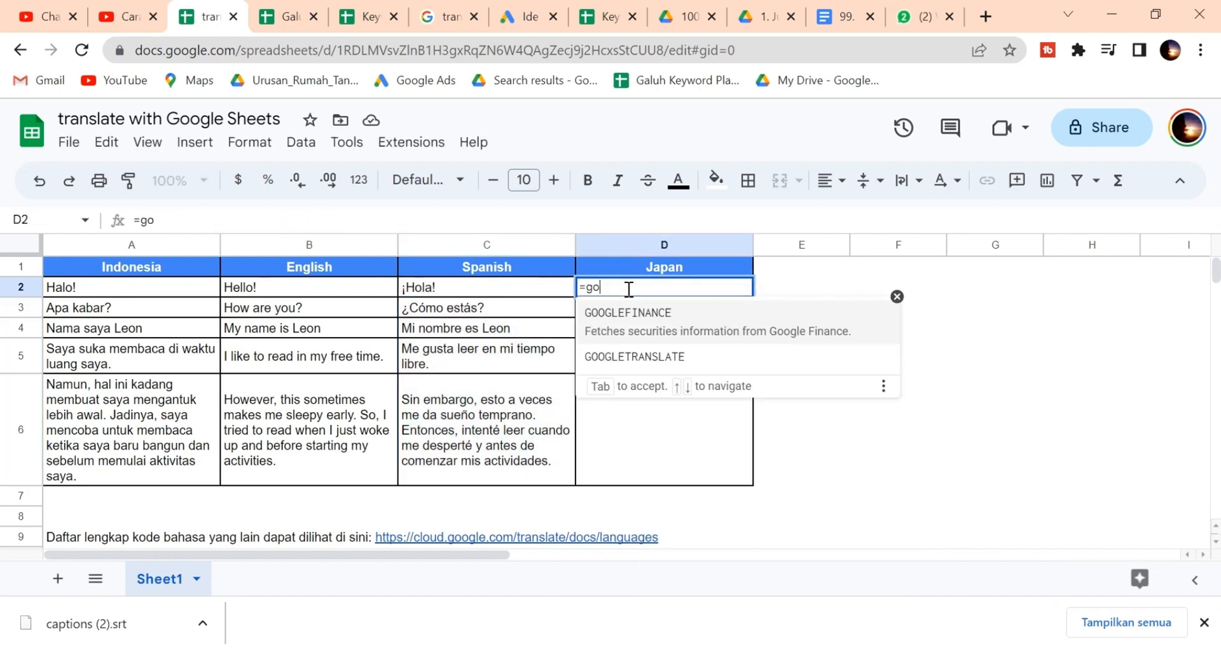
{"action": "left_click", "coordinate": [654, 355]}
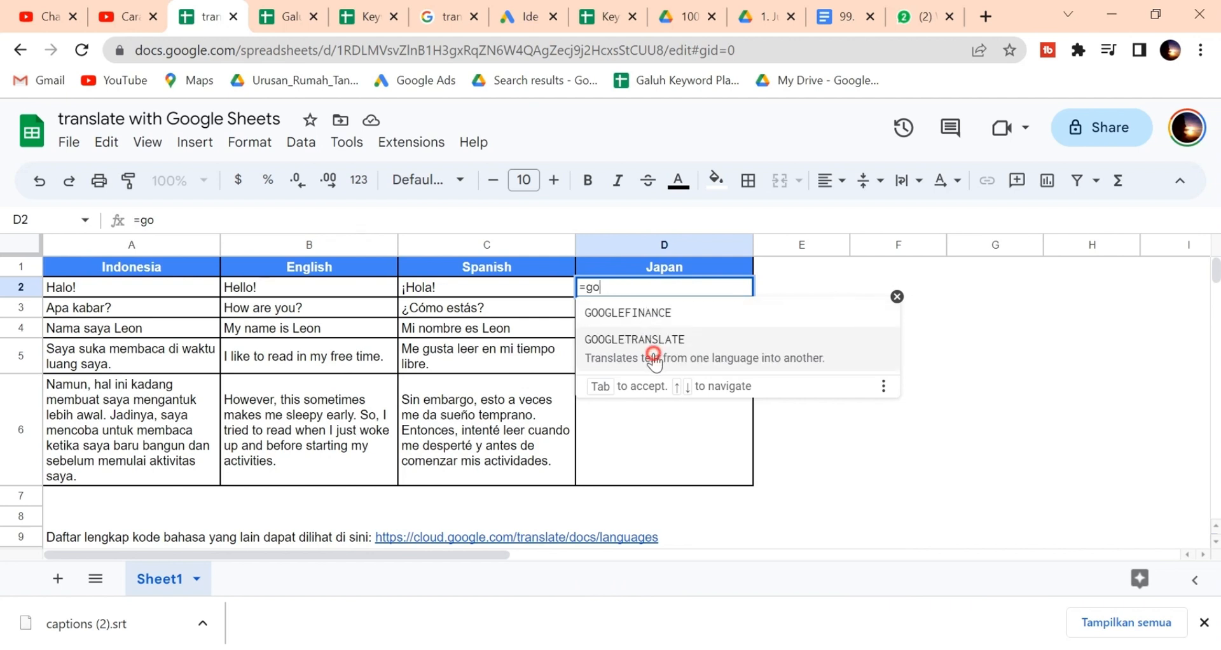
{"action": "key", "text": "BackSpace"}
{"action": "key", "text": "BackSpace"}
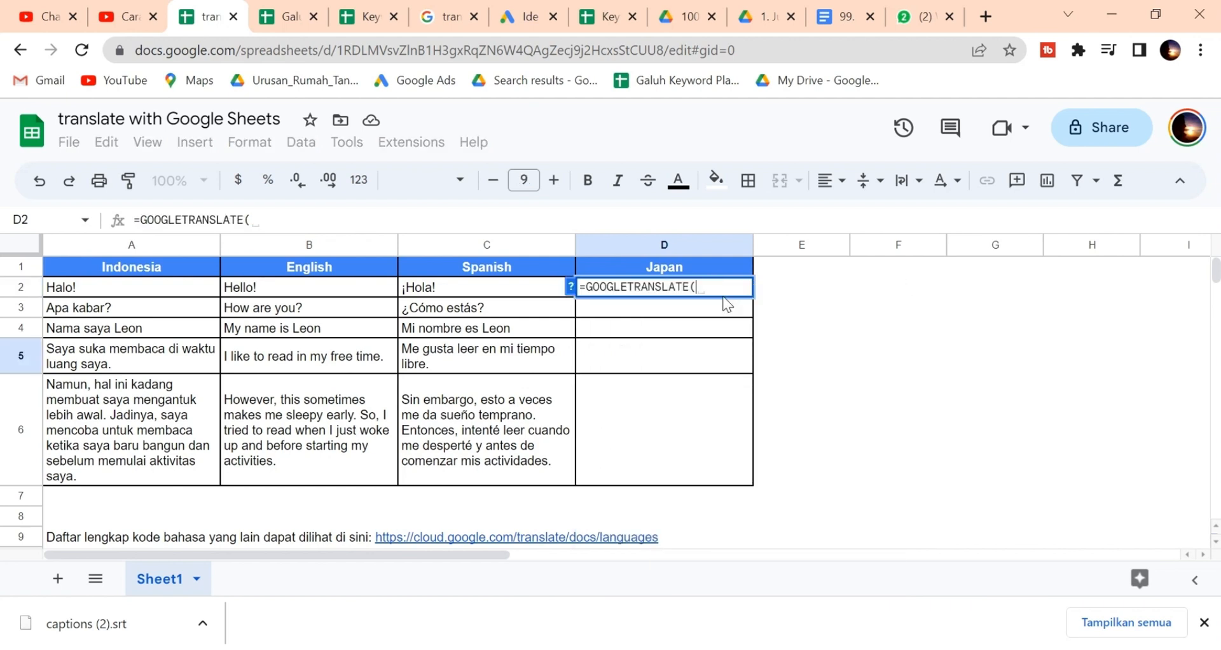
{"action": "left_click", "coordinate": [127, 287]}
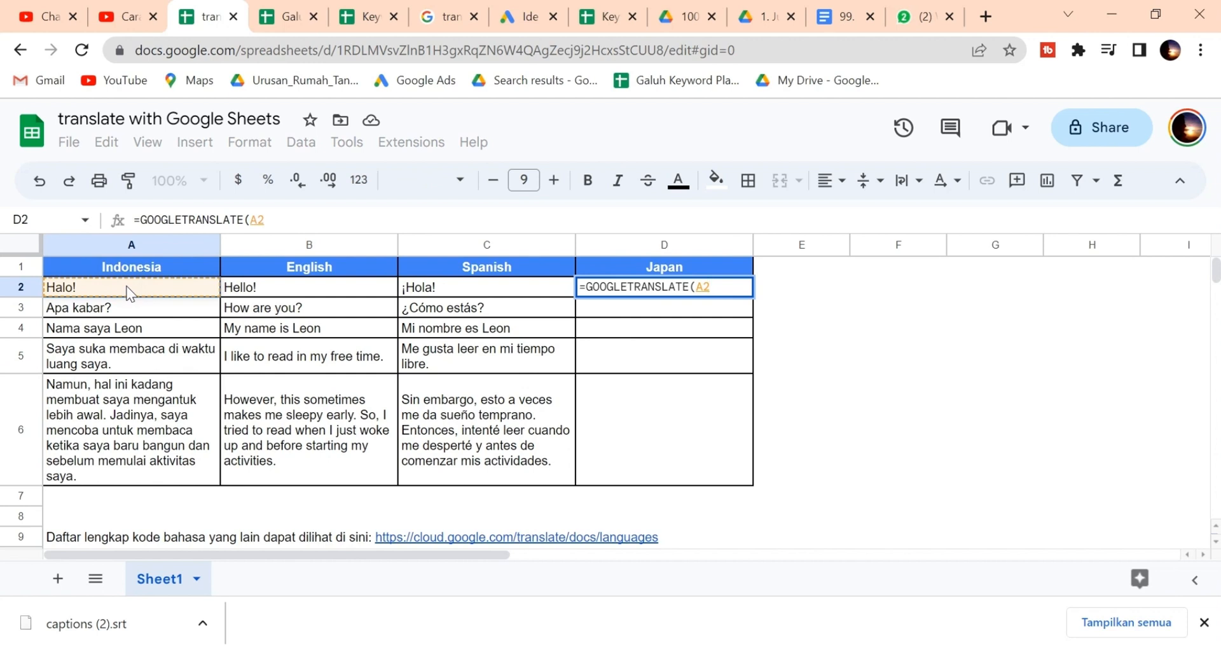
{"action": "type", "text": ",\"id"}
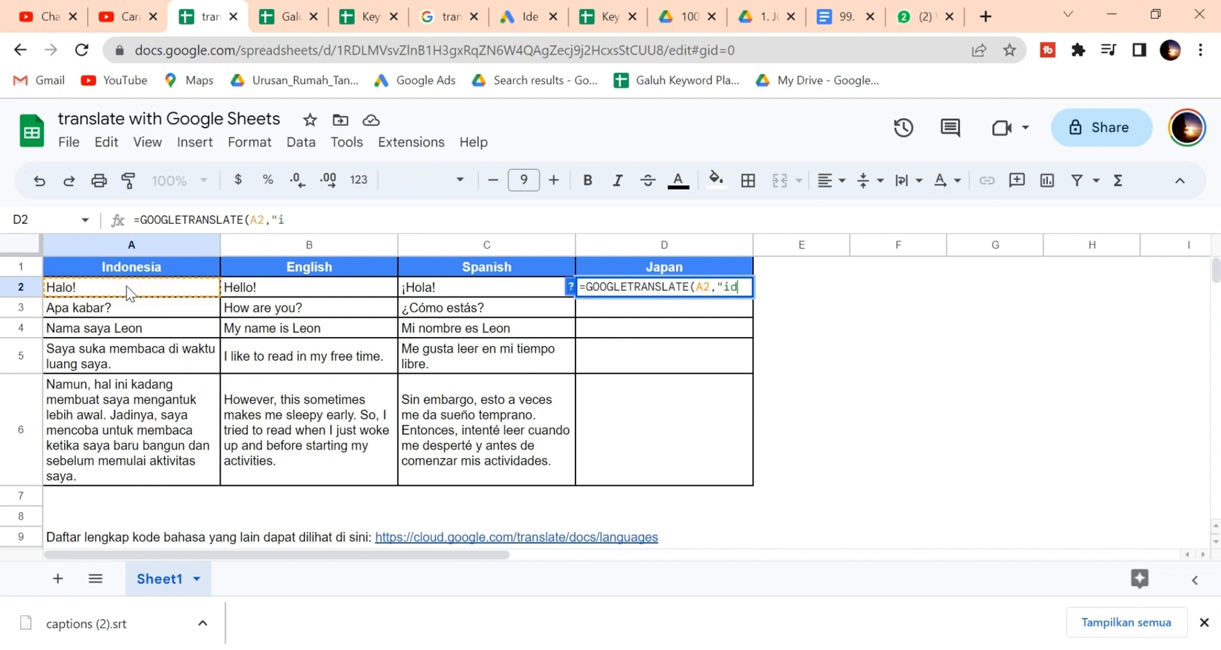
{"action": "type", "text": "\",\"ja\""}
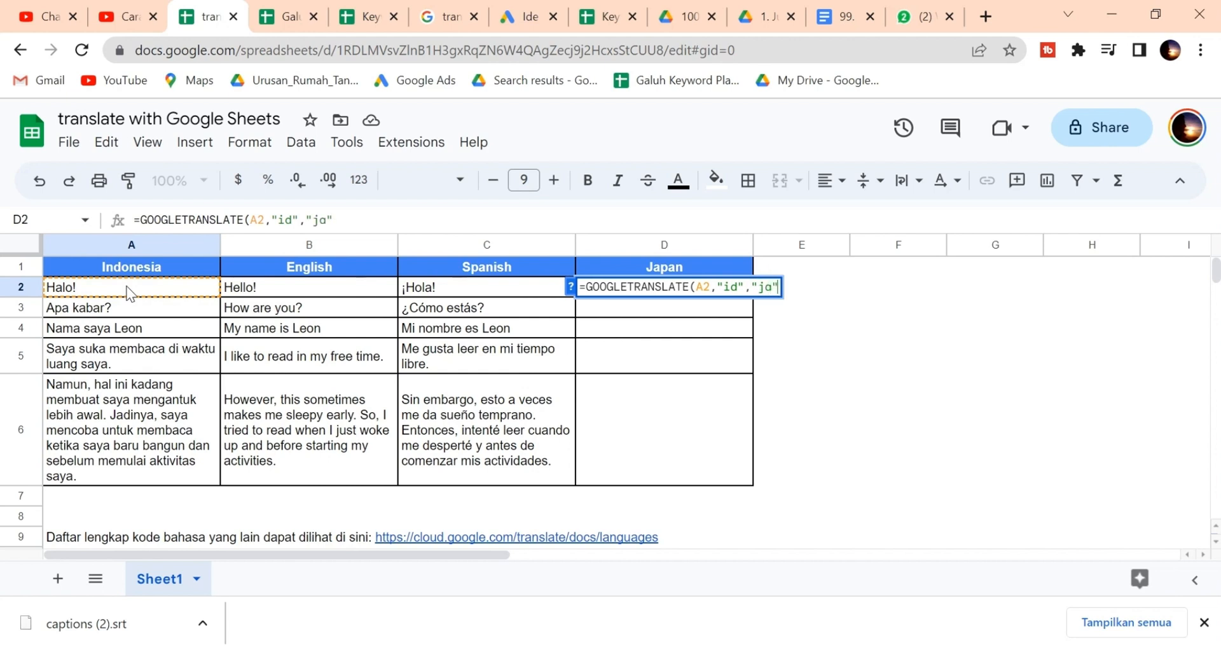
{"action": "type", "text": ")"}
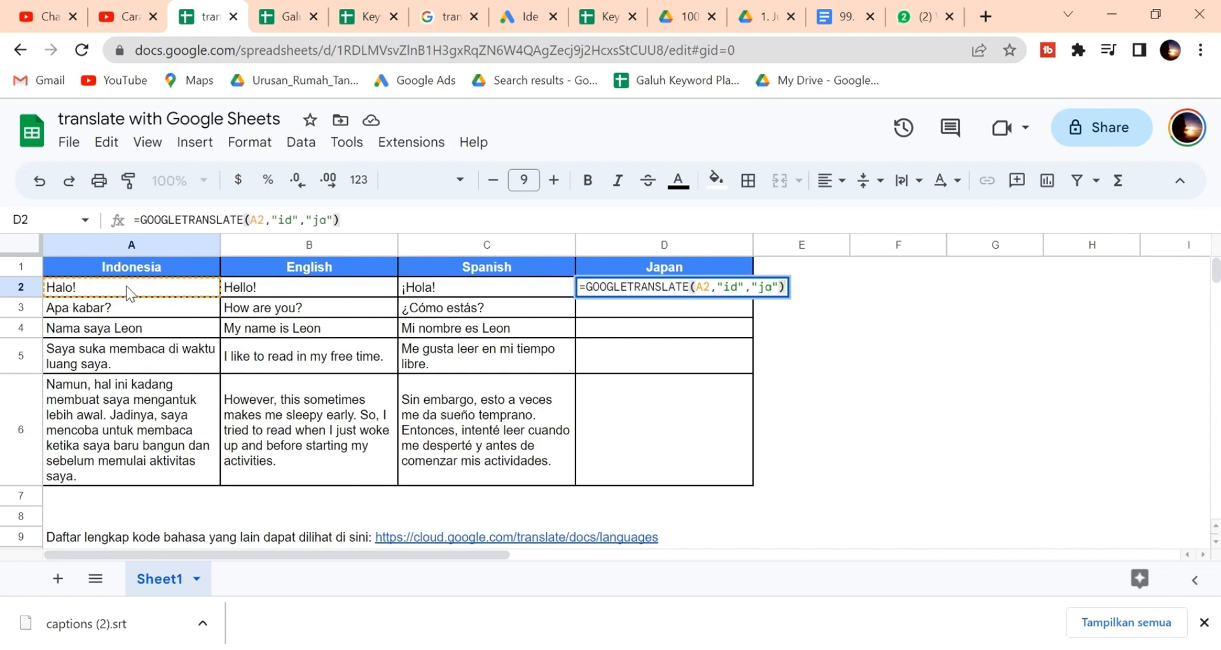
{"action": "key", "text": "Return"}
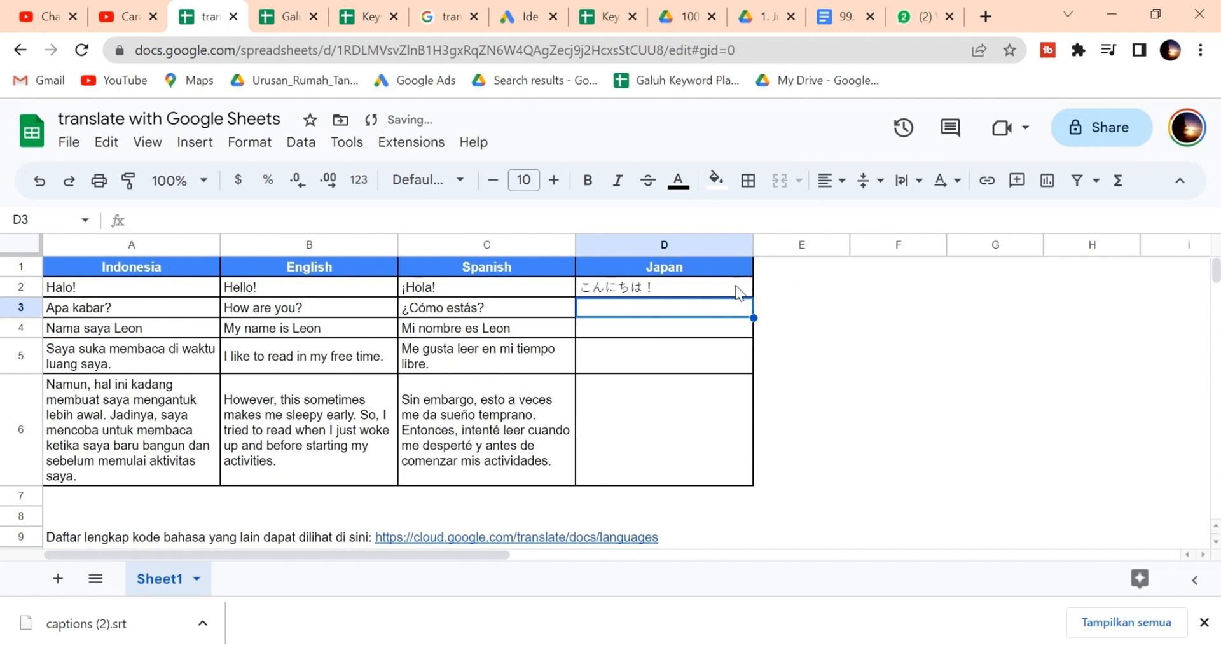
- Fill the Japanese translation formula from D2 down through D6
{"action": "left_click", "coordinate": [731, 288]}
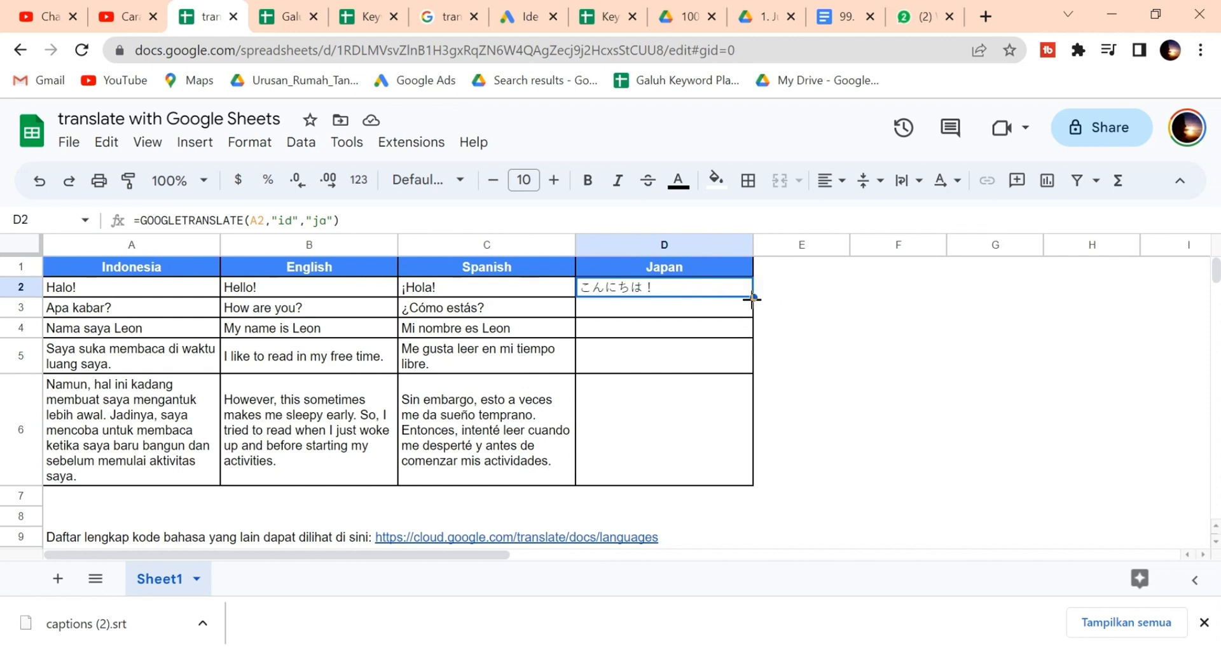
{"action": "left_click_drag", "start_coordinate": [752, 297], "coordinate": [717, 451]}
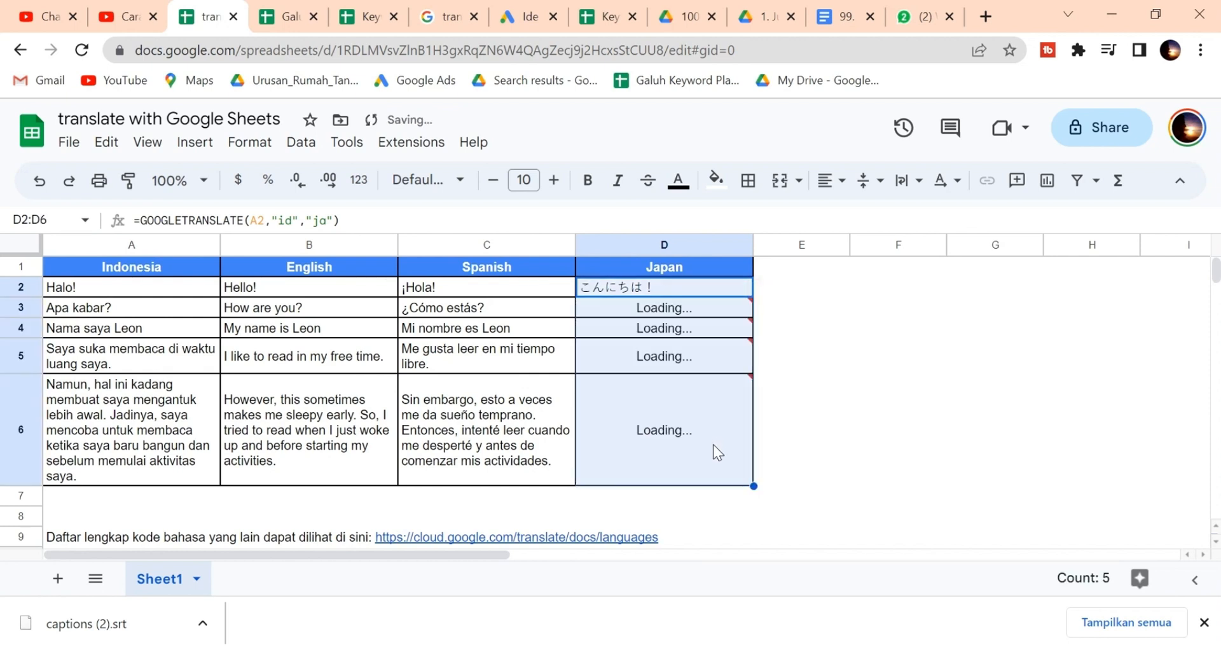
{"action": "left_click", "coordinate": [855, 371]}
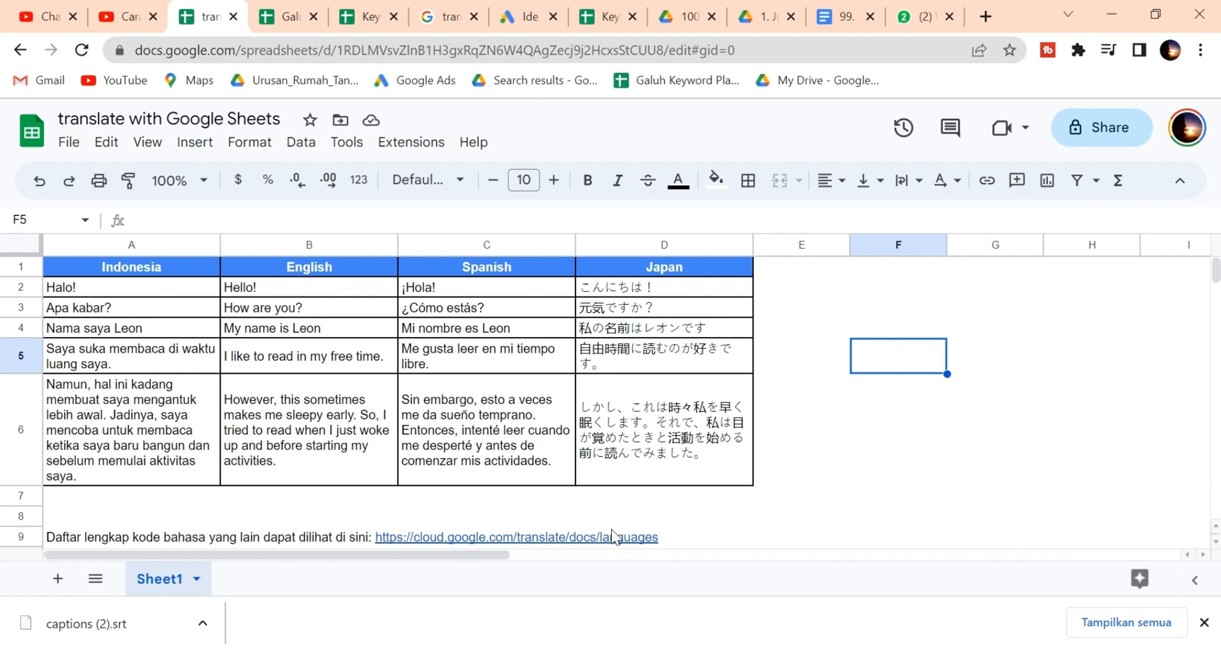
- Open the language code reference link in A9, cloud.google.com/translate/docs/languages
{"action": "right_click", "coordinate": [504, 539]}
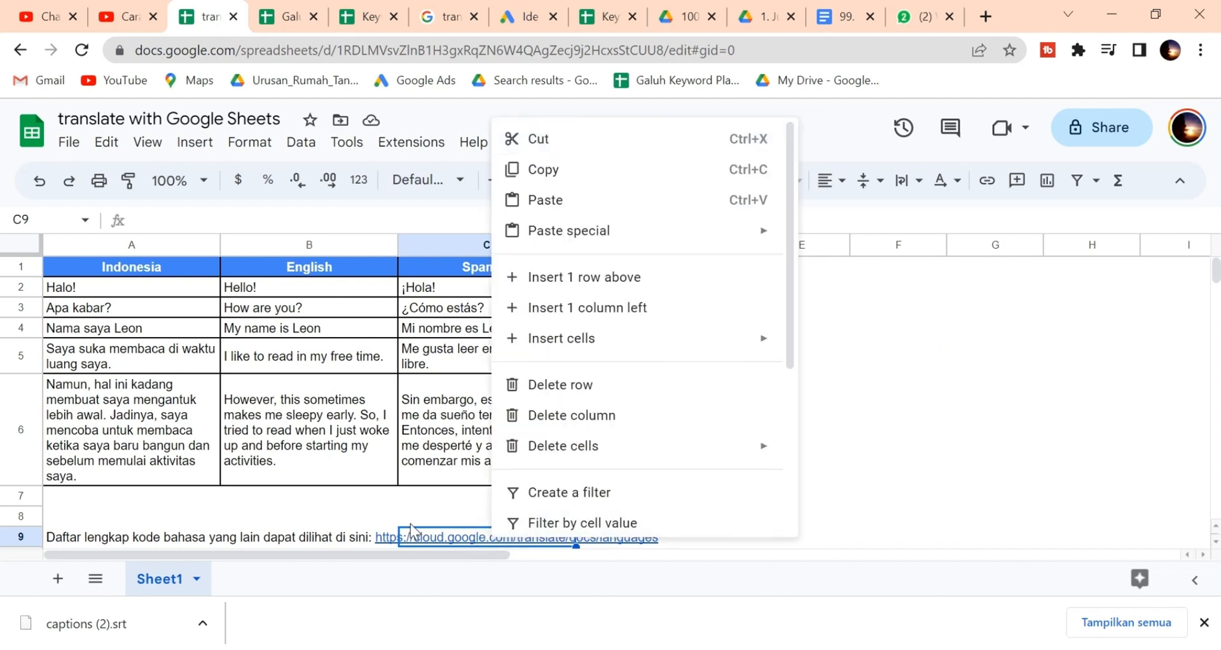
{"action": "left_click", "coordinate": [386, 540]}
{"action": "left_click", "coordinate": [422, 539]}
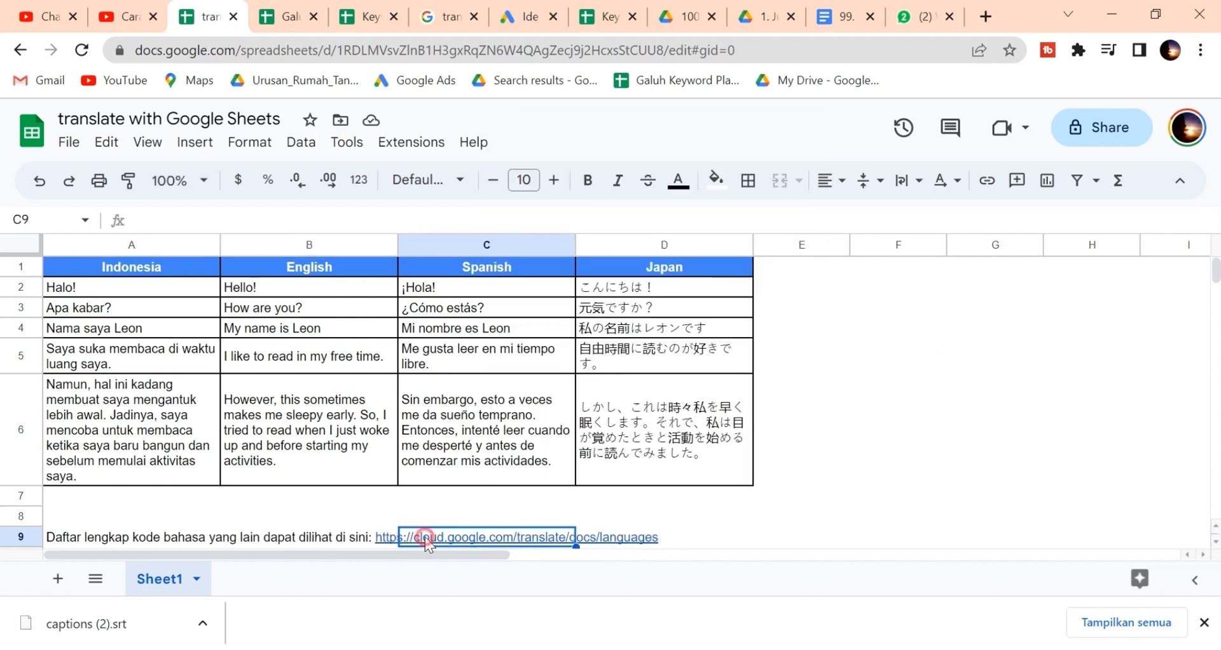
{"action": "left_click", "coordinate": [89, 537]}
{"action": "left_click", "coordinate": [563, 219]}
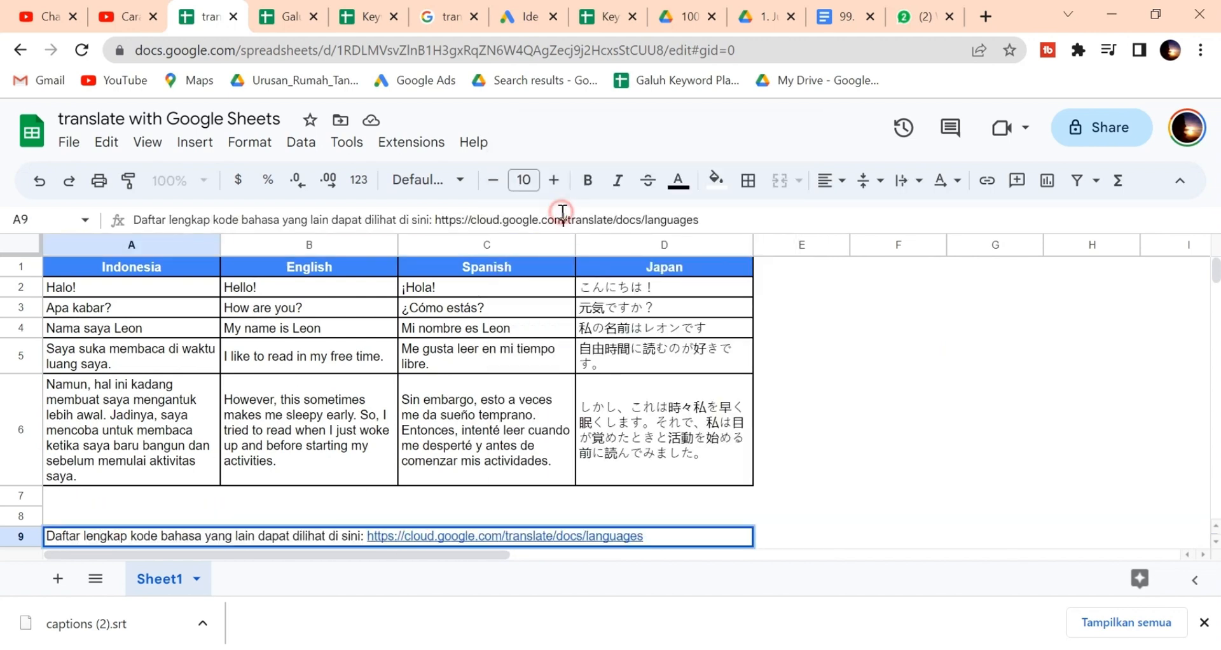
{"action": "left_click", "coordinate": [413, 536]}
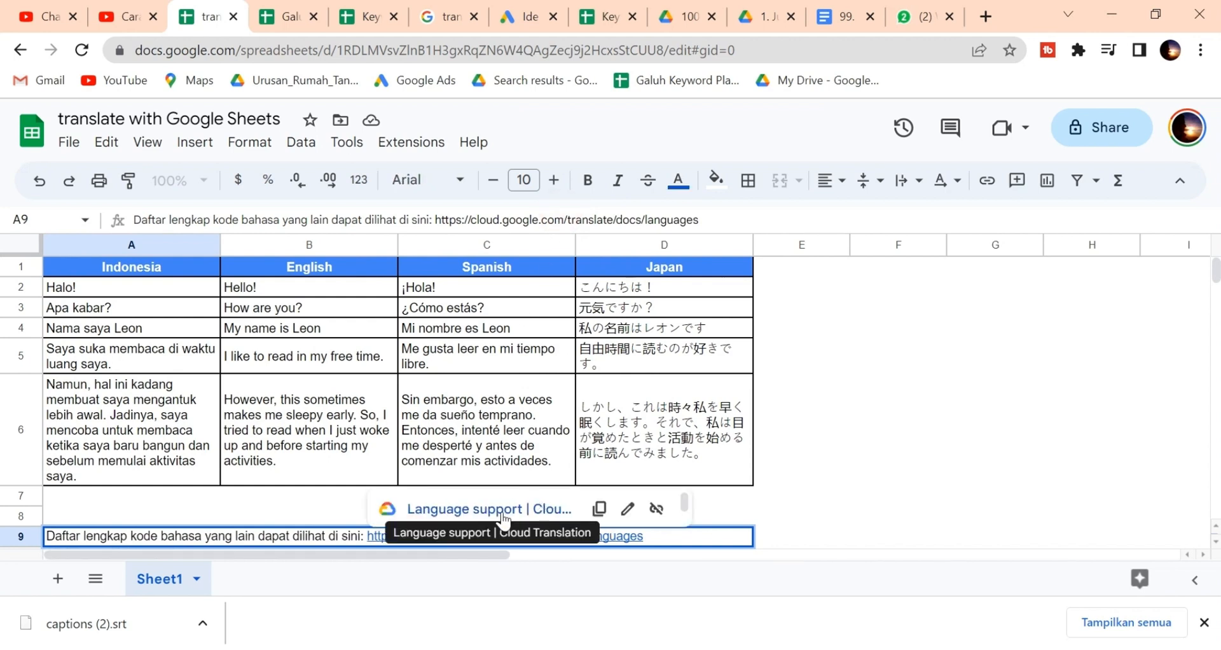
{"action": "left_click", "coordinate": [533, 508]}
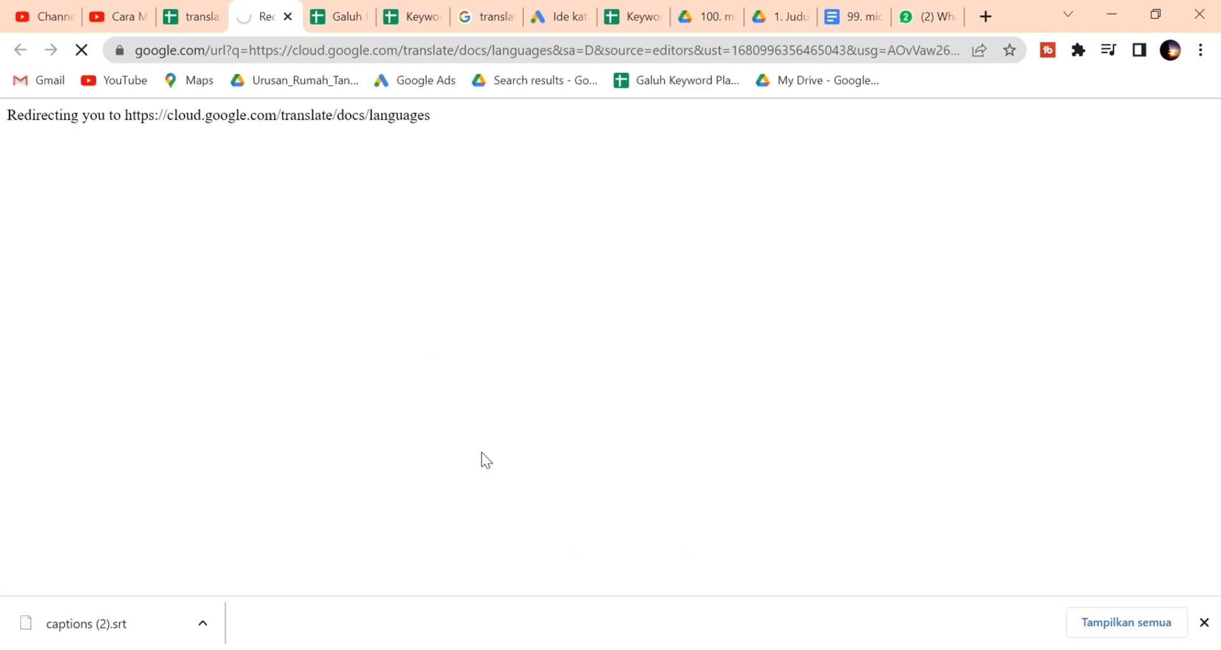
- Look through the supported languages table for the ISO-639 codes of languages such as English, Indonesian and Japanese
{"action": "scroll", "coordinate": [582, 423], "scroll_direction": "down", "scroll_amount": 6}
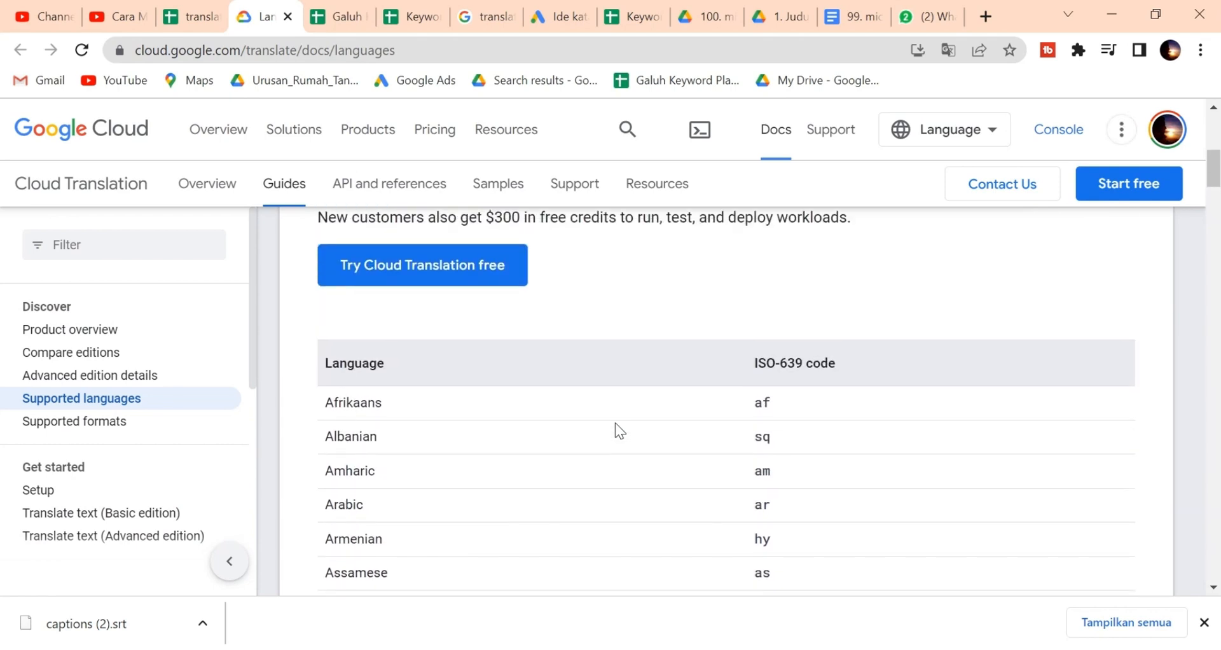
{"action": "scroll", "coordinate": [610, 424], "scroll_direction": "down", "scroll_amount": 6}
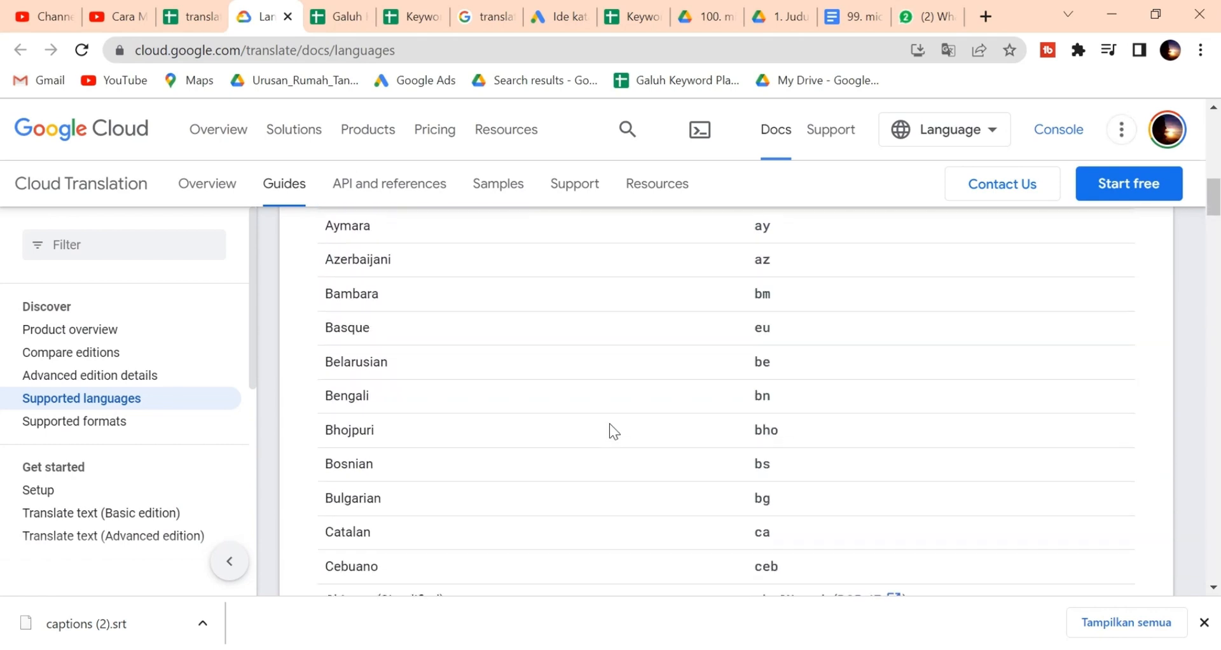
{"action": "scroll", "coordinate": [609, 423], "scroll_direction": "down", "scroll_amount": 6}
{"action": "scroll", "coordinate": [609, 422], "scroll_direction": "down", "scroll_amount": 7}
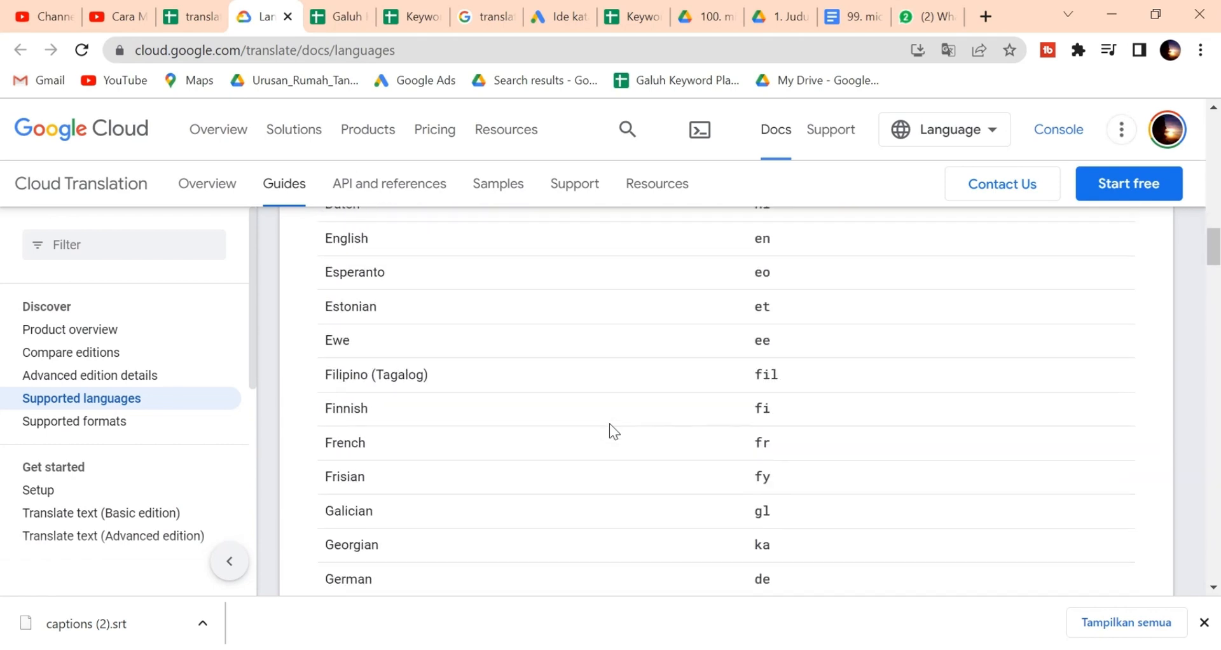
{"action": "scroll", "coordinate": [609, 422], "scroll_direction": "down", "scroll_amount": 6}
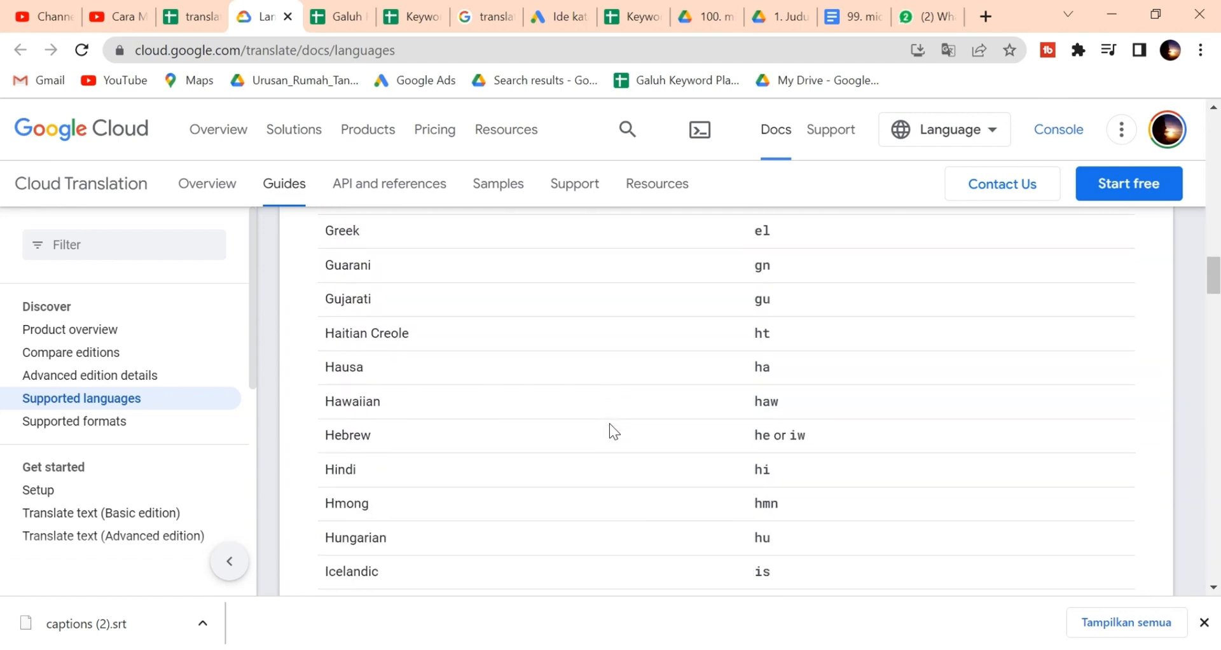
{"action": "scroll", "coordinate": [609, 420], "scroll_direction": "down", "scroll_amount": 2}
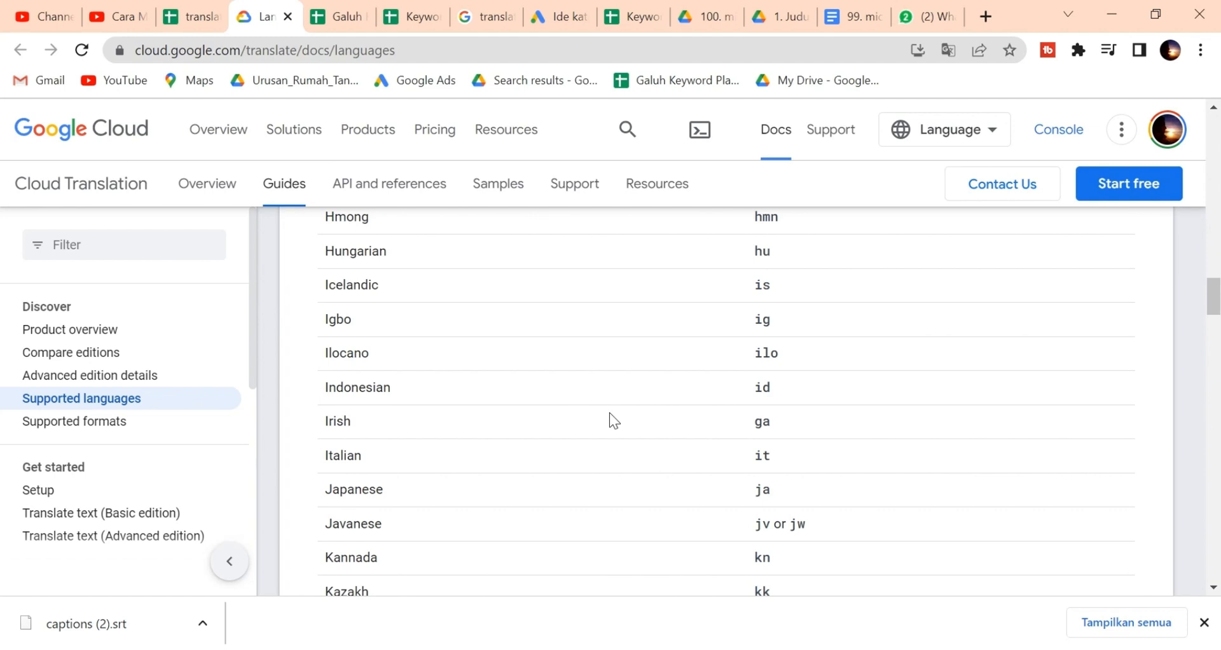
{"action": "scroll", "coordinate": [610, 420], "scroll_direction": "down", "scroll_amount": 2}
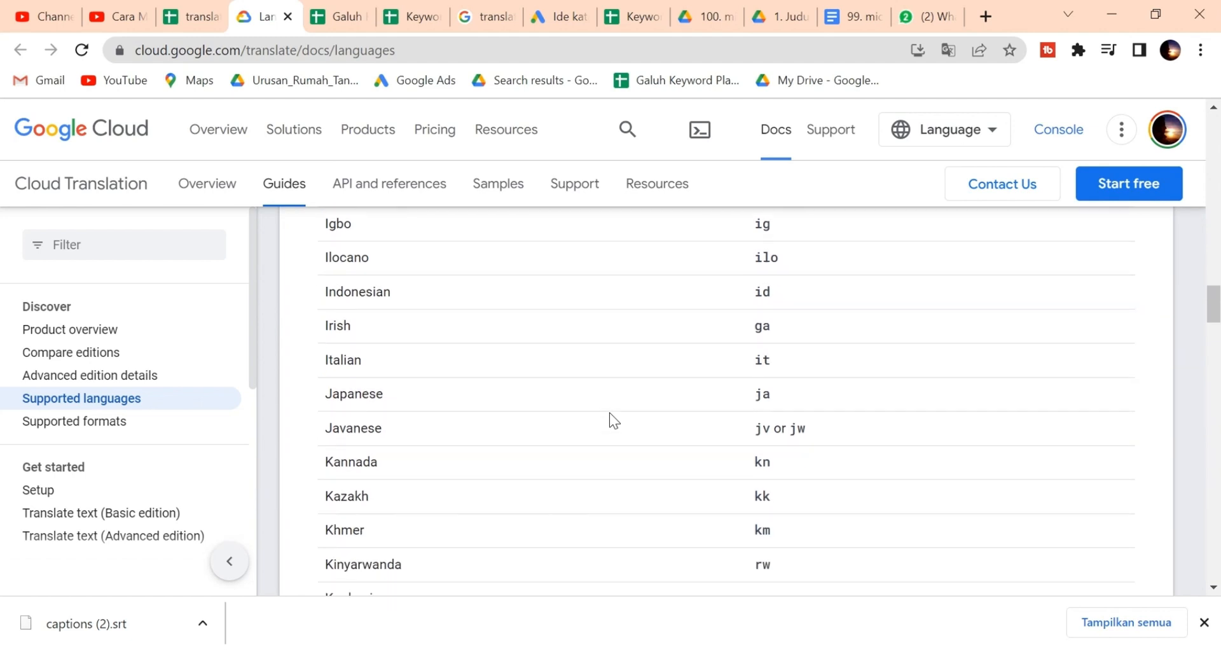
{"action": "scroll", "coordinate": [609, 420], "scroll_direction": "down", "scroll_amount": 2}
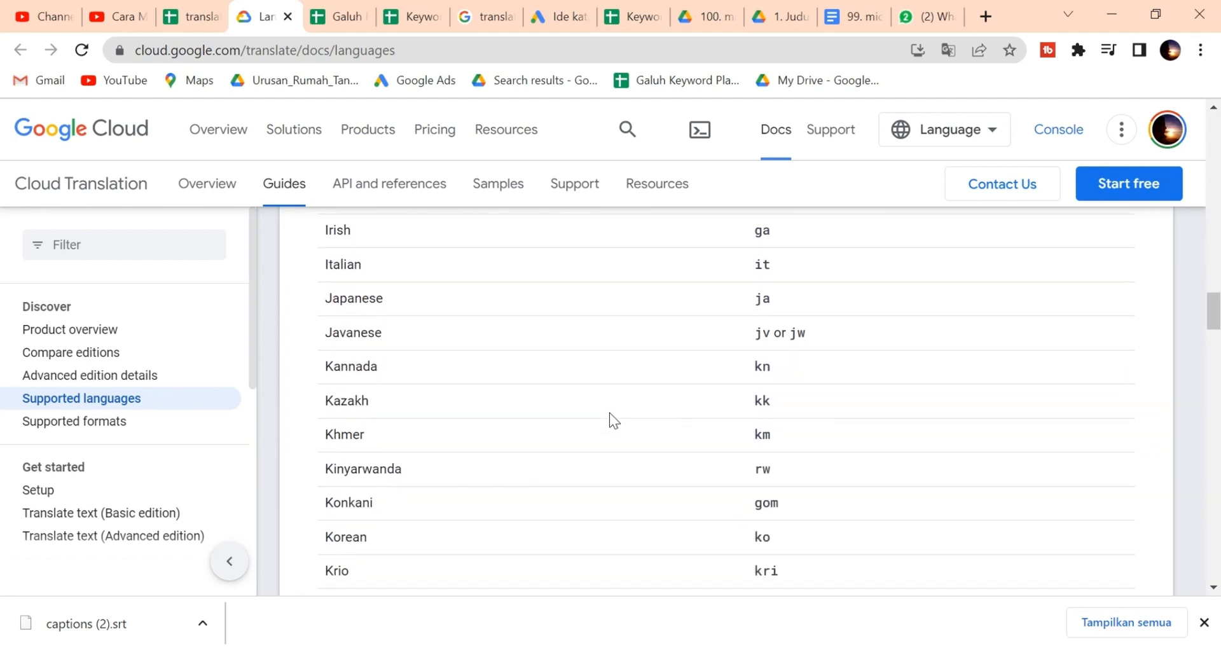
{"action": "scroll", "coordinate": [609, 420], "scroll_direction": "down", "scroll_amount": 4}
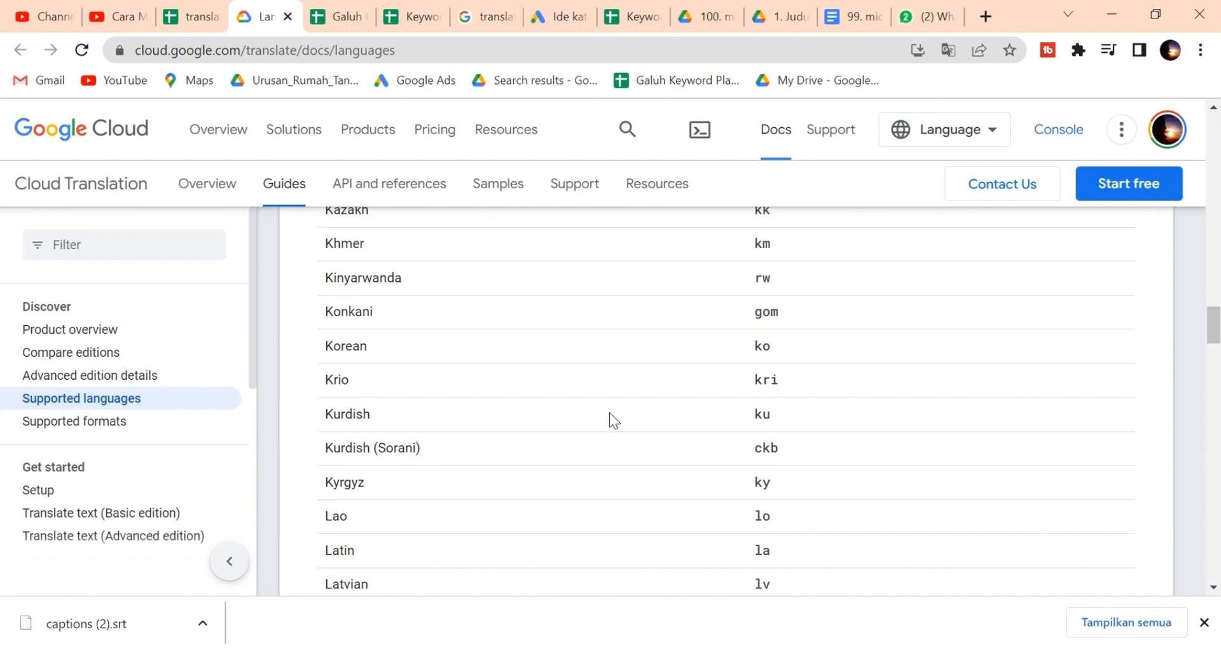
{"action": "scroll", "coordinate": [609, 412], "scroll_direction": "down", "scroll_amount": 5}
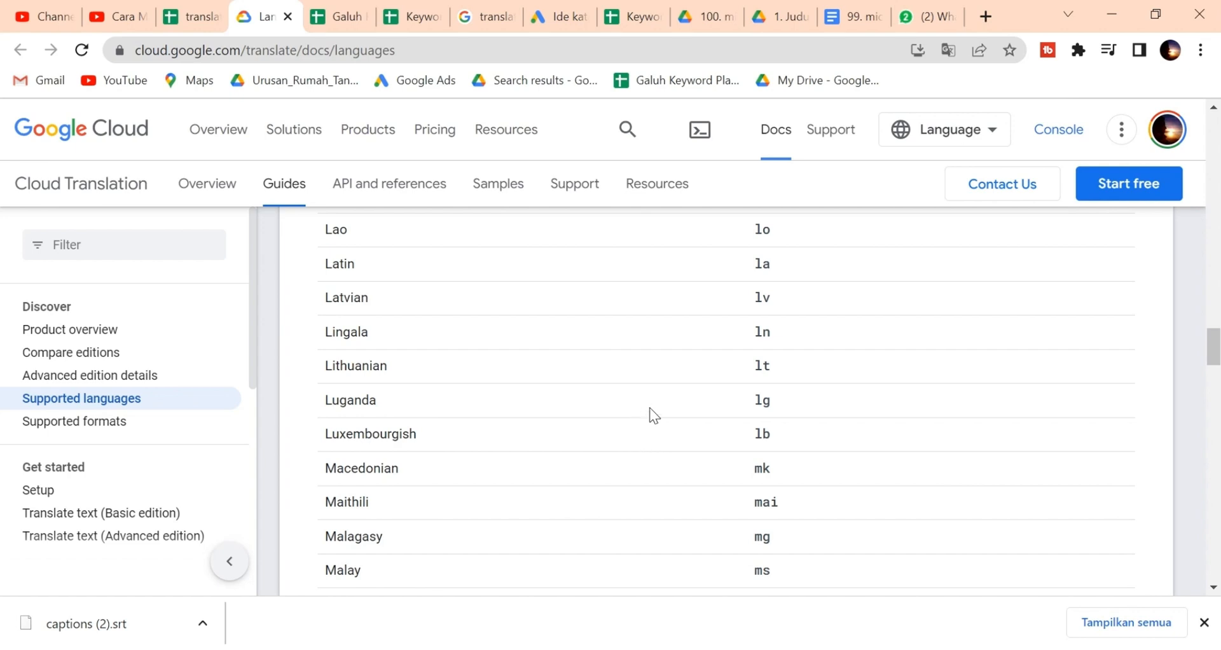
{"action": "scroll", "coordinate": [655, 407], "scroll_direction": "down", "scroll_amount": 3}
{"action": "scroll", "coordinate": [665, 402], "scroll_direction": "down", "scroll_amount": 2}
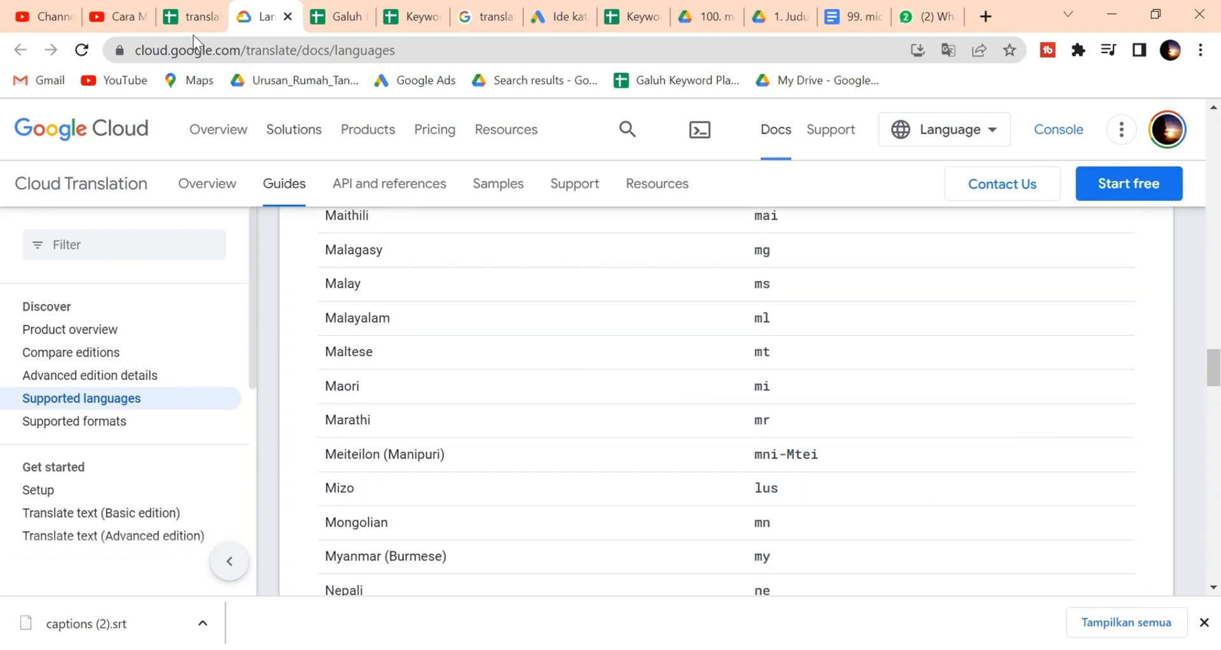
{"action": "left_click", "coordinate": [120, 16]}
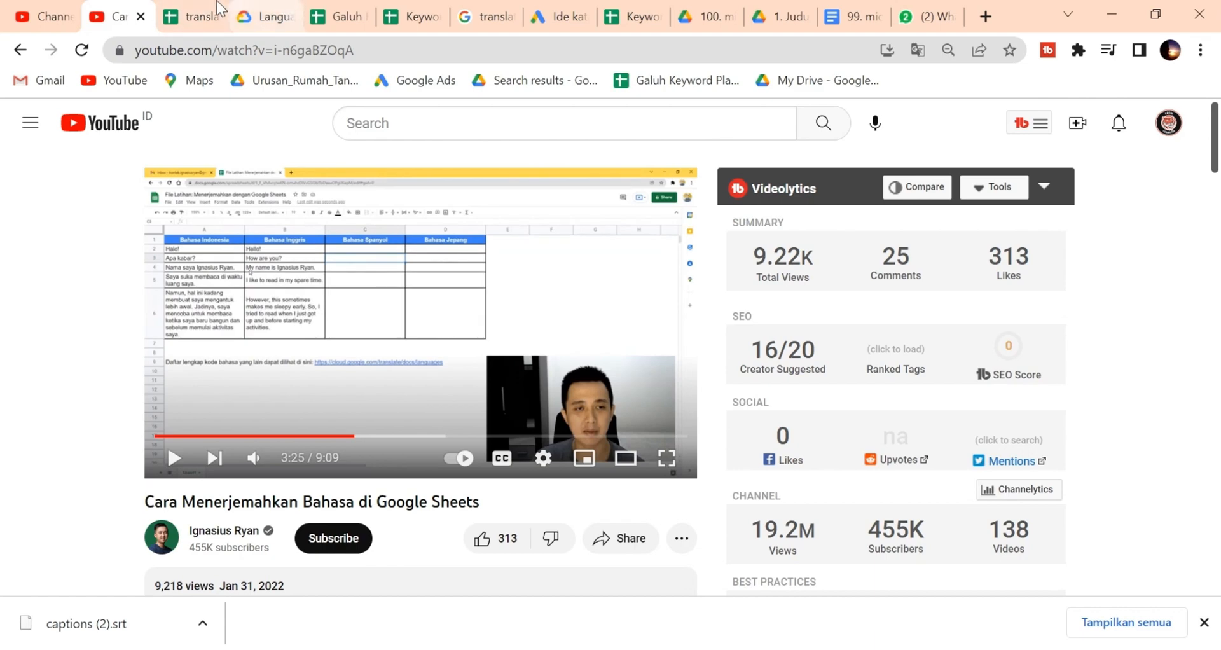